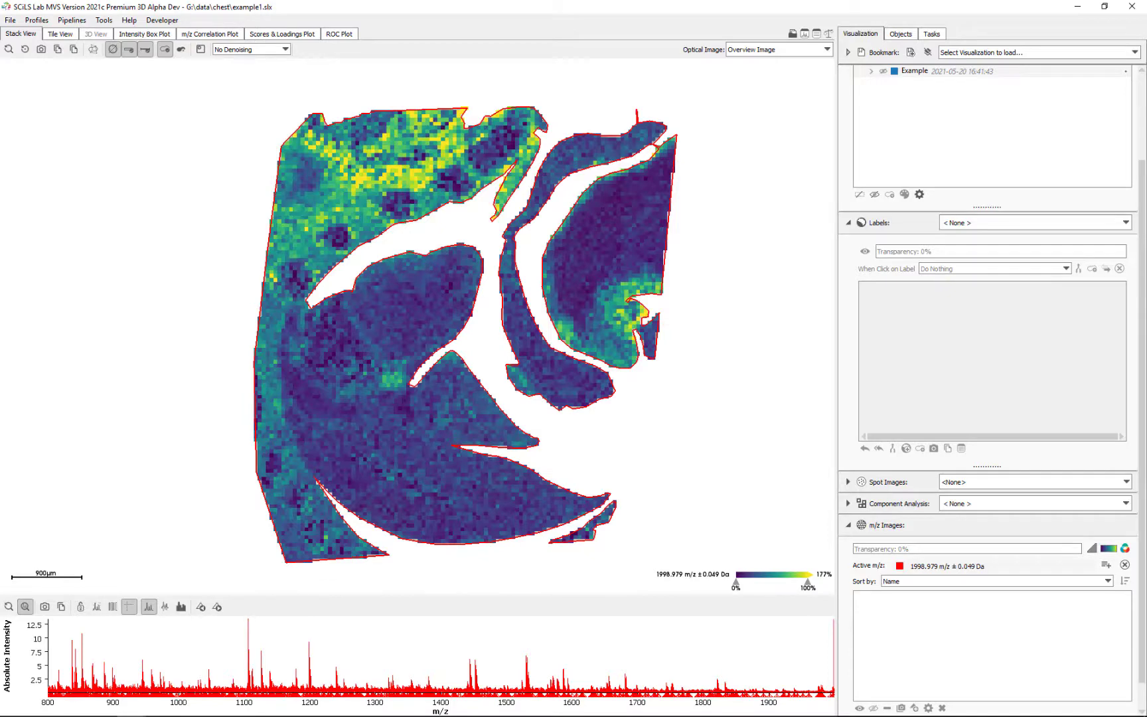
Step: Step through the peak ion images, starting at m/z 800.486 and 802.431
{"action": "left_click", "coordinate": [219, 608]}
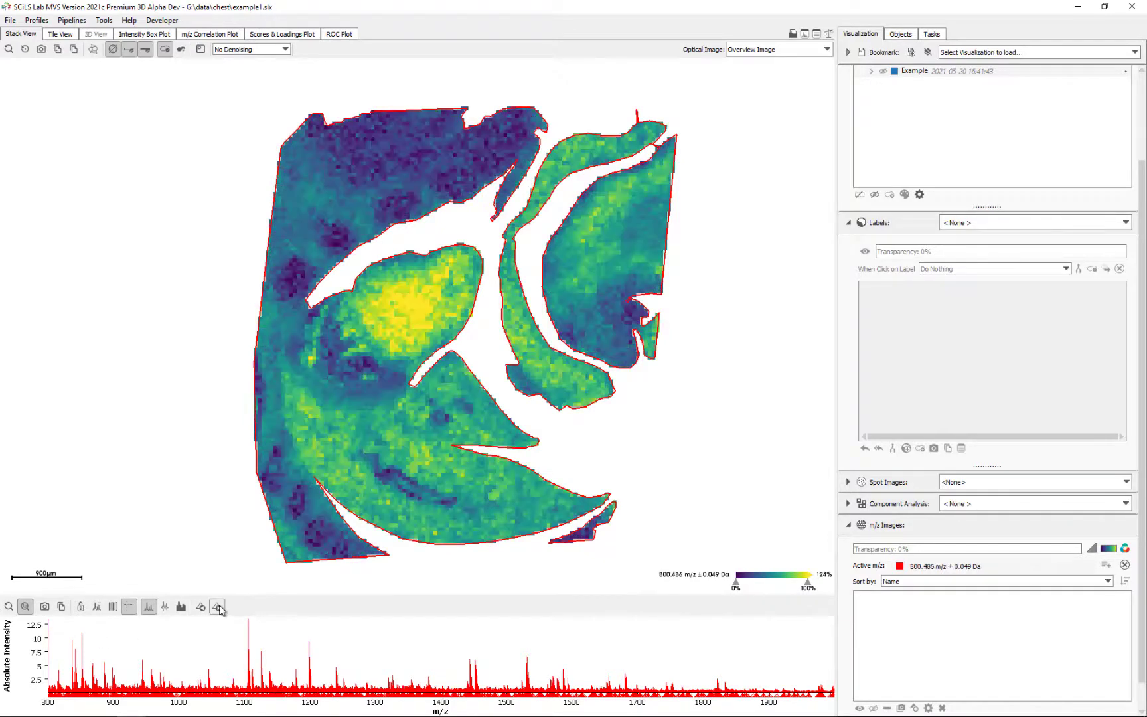
{"action": "left_click", "coordinate": [218, 608]}
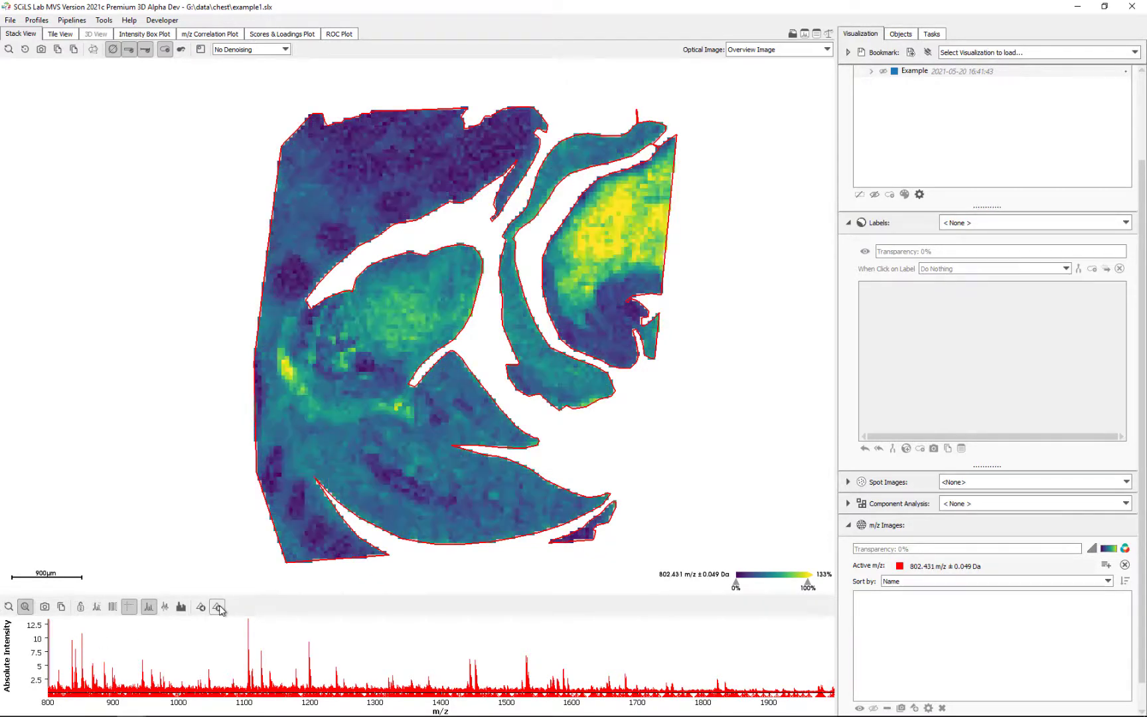
{"action": "left_click", "coordinate": [219, 607]}
{"action": "left_click", "coordinate": [219, 607]}
{"action": "left_click", "coordinate": [218, 608]}
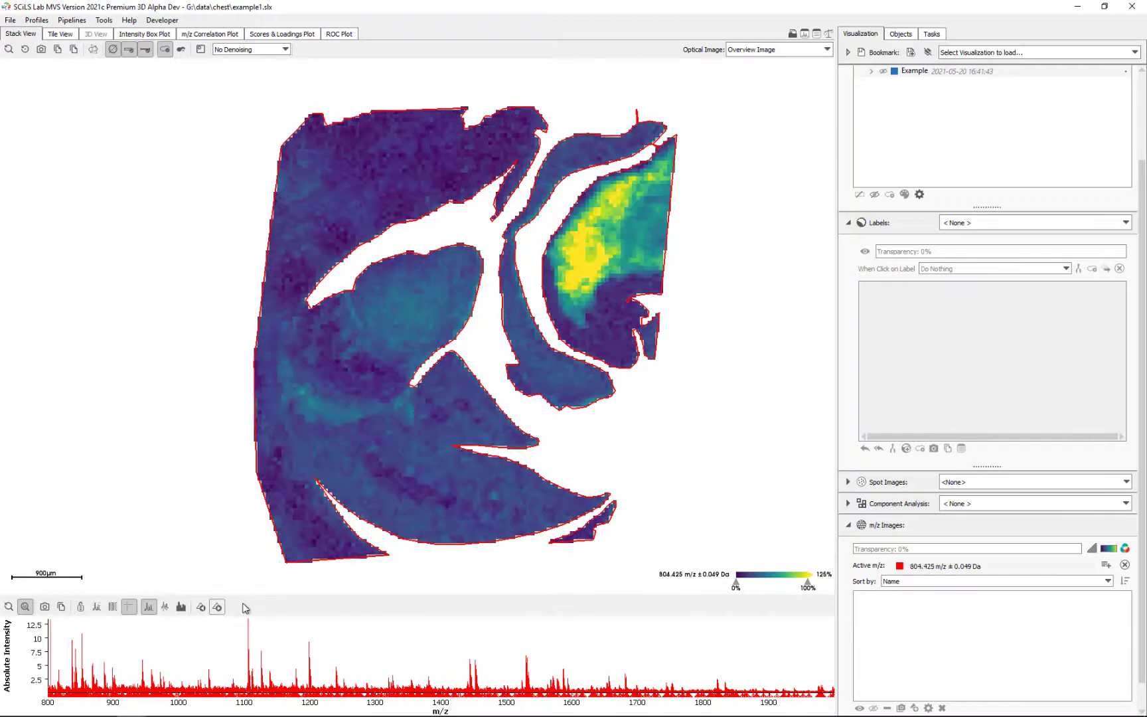
Step: Show the segmentation labels, then clear the ion image and hide labels to leave the optical image
{"action": "left_click", "coordinate": [1021, 223]}
{"action": "left_click", "coordinate": [1009, 248]}
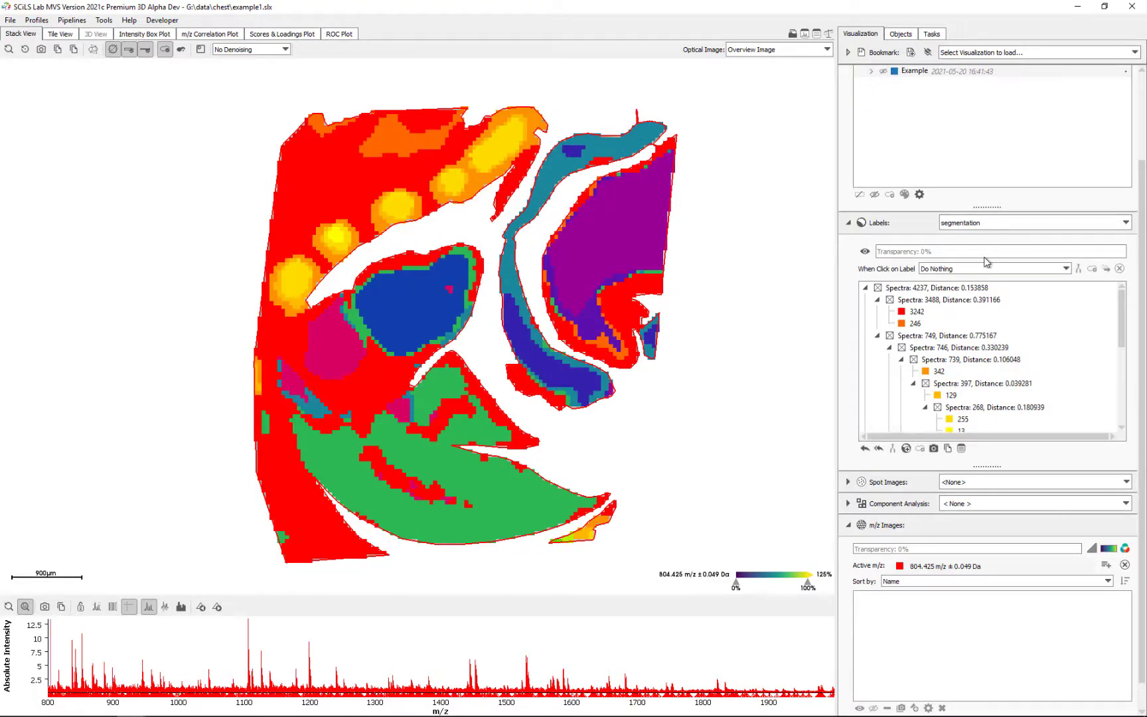
{"action": "left_click", "coordinate": [1125, 566]}
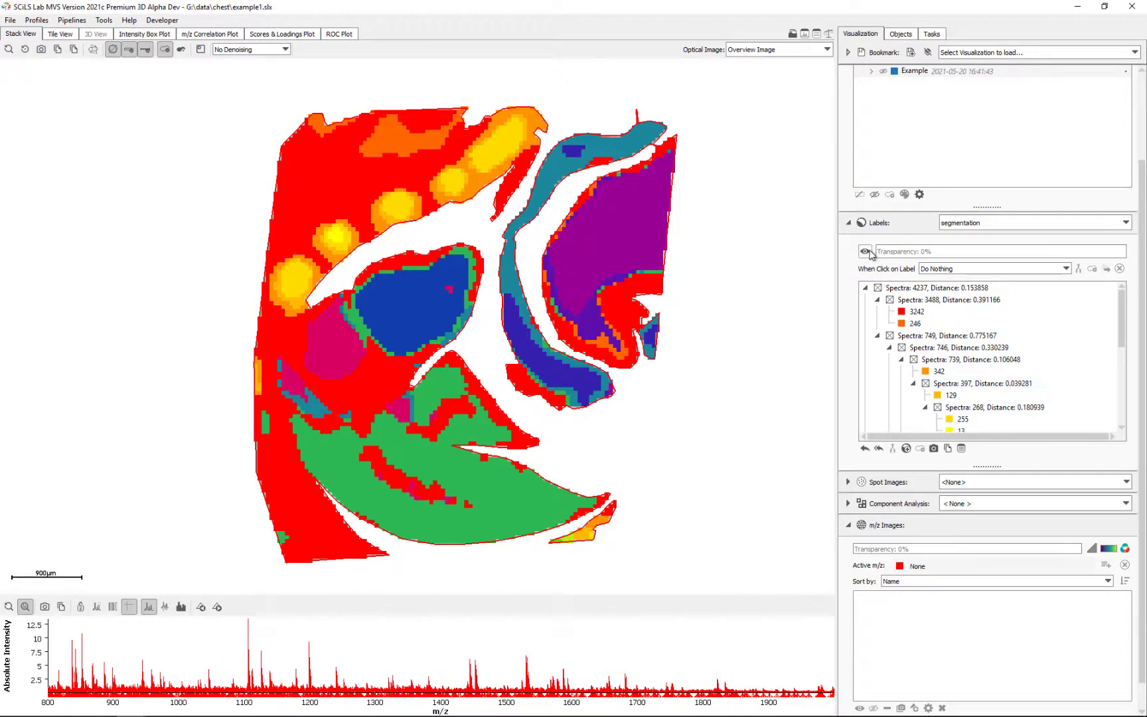
{"action": "left_click", "coordinate": [865, 251]}
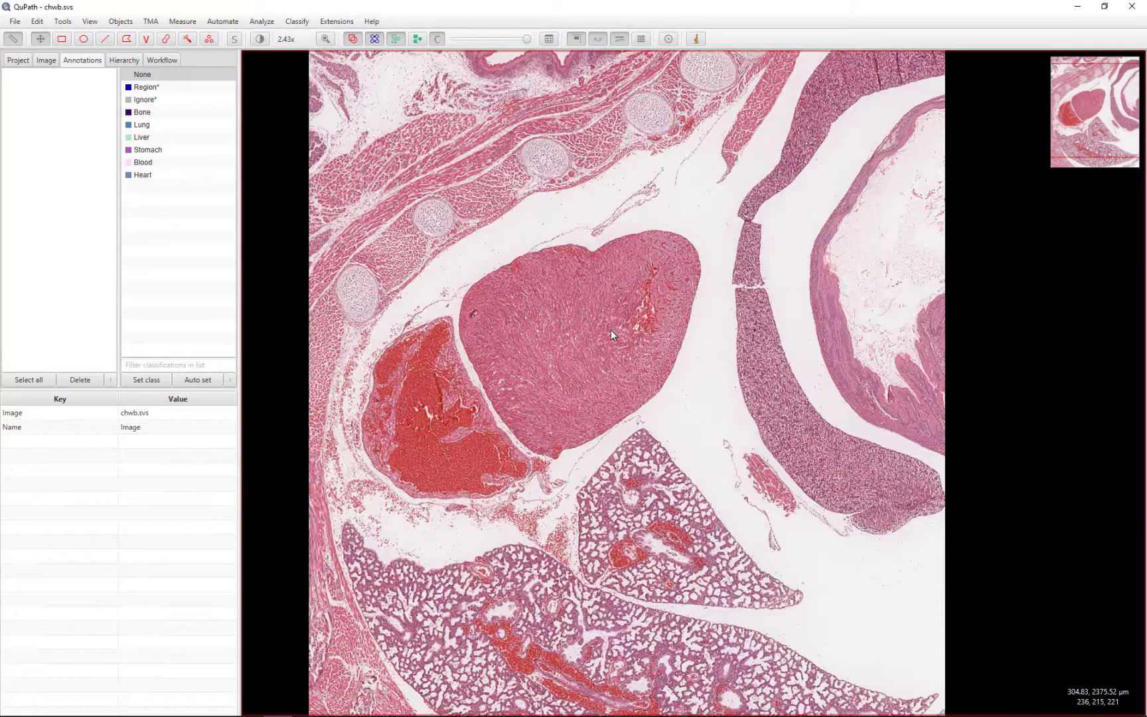
Step: Zoom and pan across the heart and lung tissue, ending at 5.38x on the cartilage ring
{"action": "scroll", "coordinate": [610, 332], "scroll_direction": "up", "scroll_amount": 8}
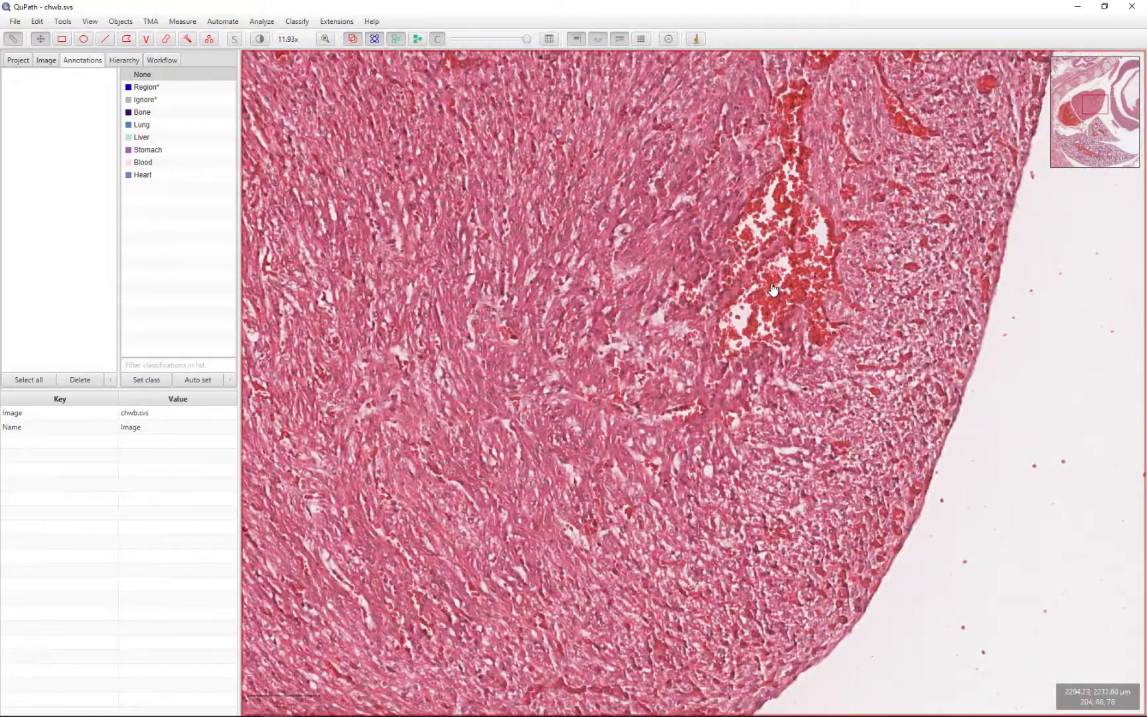
{"action": "scroll", "coordinate": [773, 289], "scroll_direction": "down", "scroll_amount": 5}
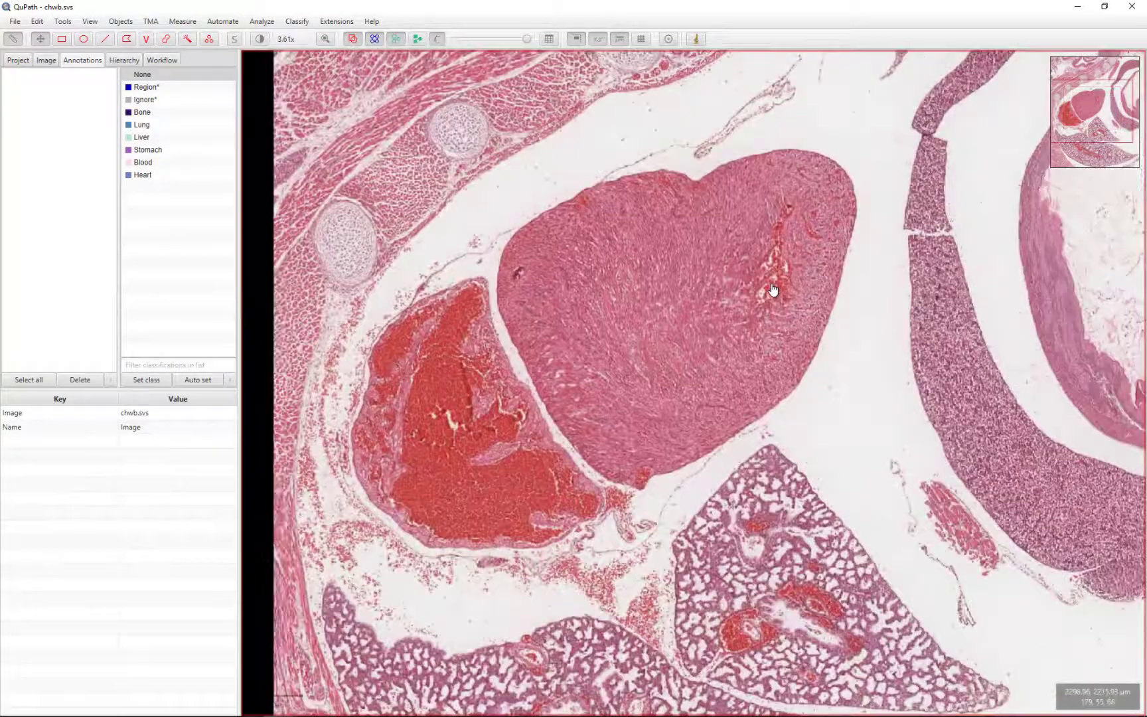
{"action": "scroll", "coordinate": [773, 289], "scroll_direction": "down", "scroll_amount": 2}
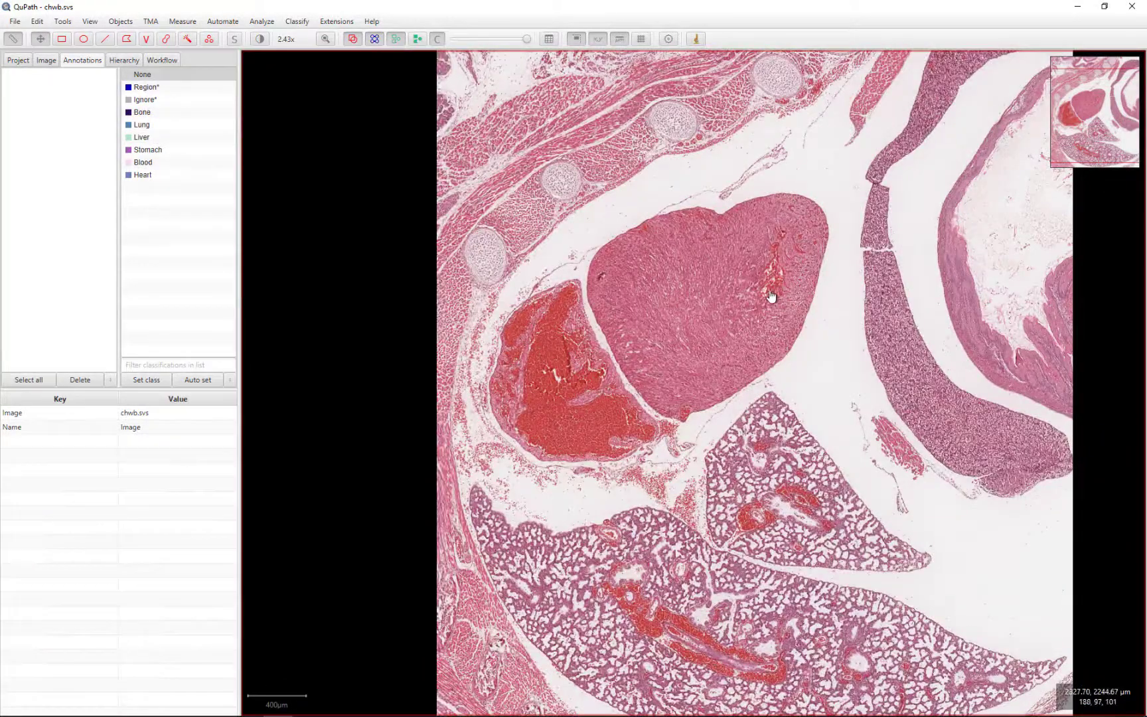
{"action": "left_click_drag", "start_coordinate": [772, 295], "coordinate": [528, 424]}
{"action": "scroll", "coordinate": [528, 423], "scroll_direction": "up", "scroll_amount": 5}
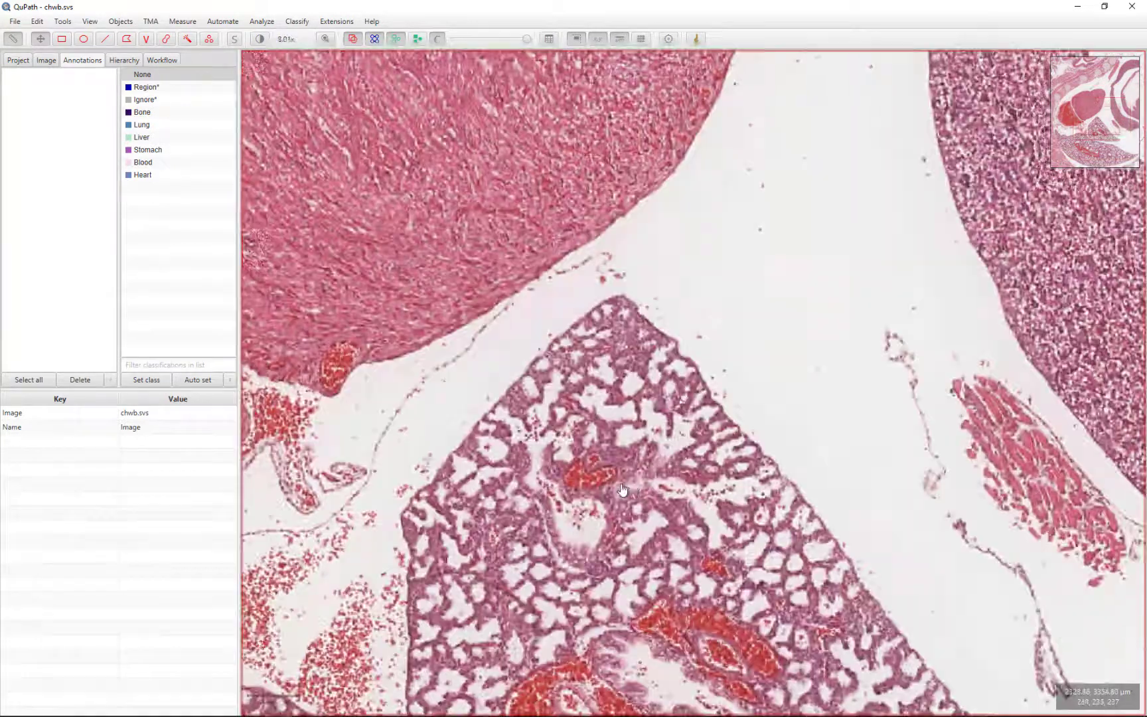
{"action": "scroll", "coordinate": [619, 490], "scroll_direction": "up", "scroll_amount": 3}
{"action": "scroll", "coordinate": [586, 471], "scroll_direction": "down", "scroll_amount": 5}
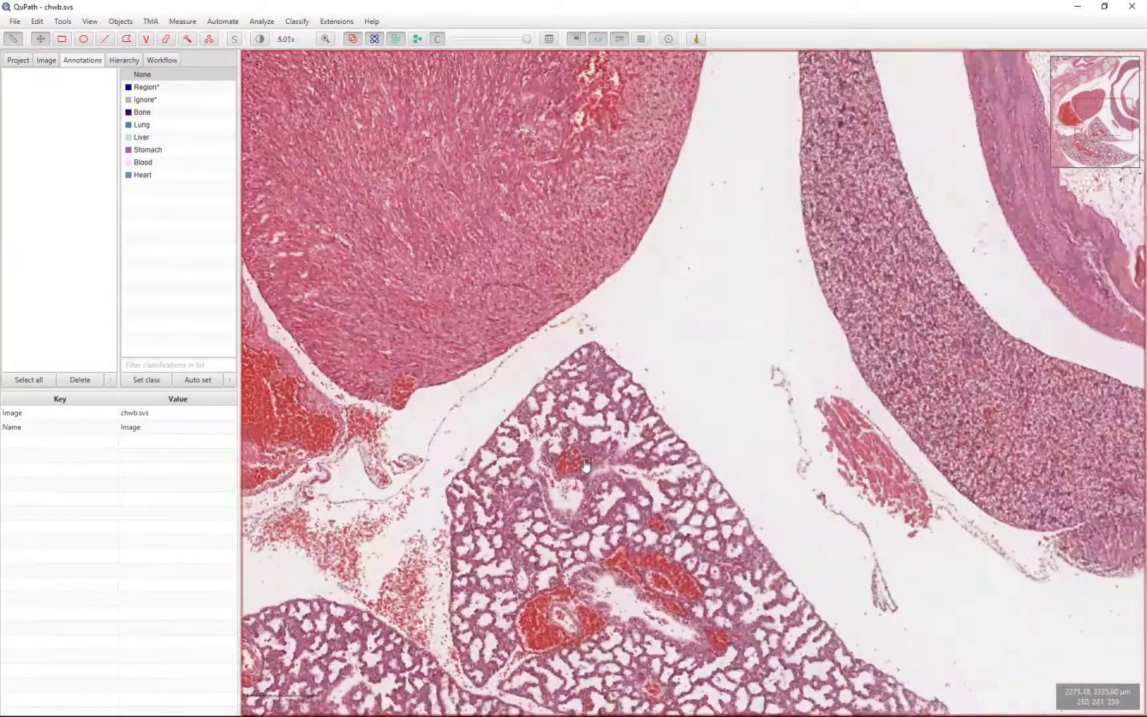
{"action": "scroll", "coordinate": [586, 466], "scroll_direction": "down", "scroll_amount": 4}
{"action": "scroll", "coordinate": [382, 340], "scroll_direction": "up", "scroll_amount": 1}
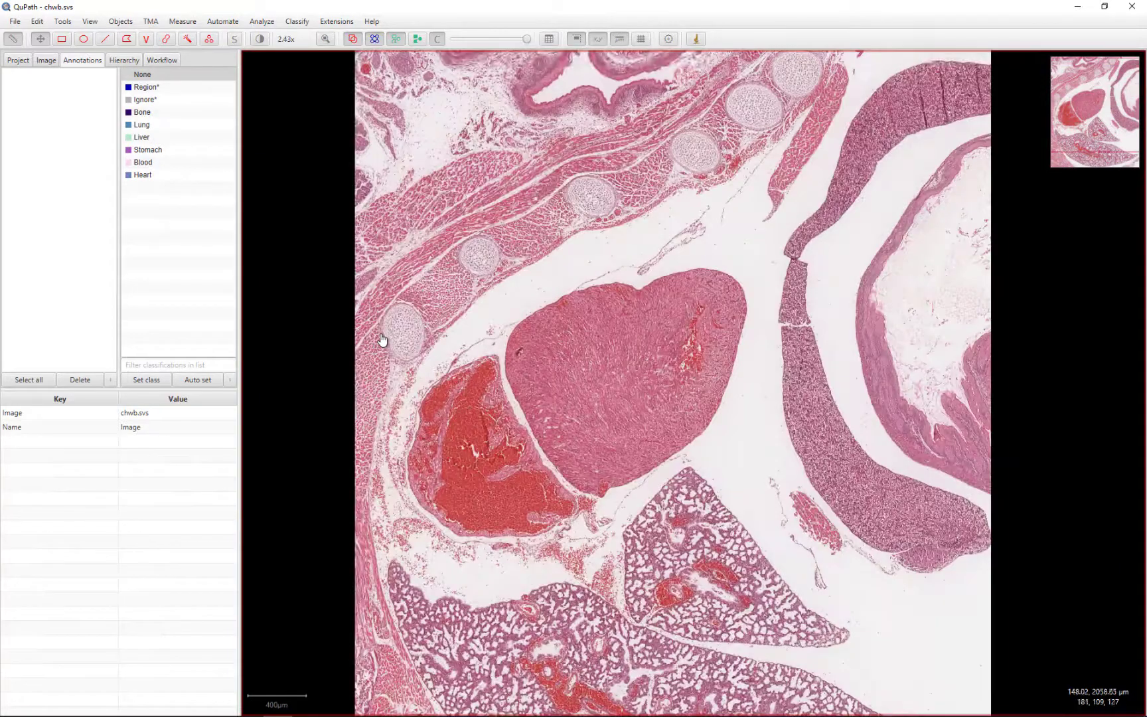
{"action": "scroll", "coordinate": [383, 340], "scroll_direction": "up", "scroll_amount": 3}
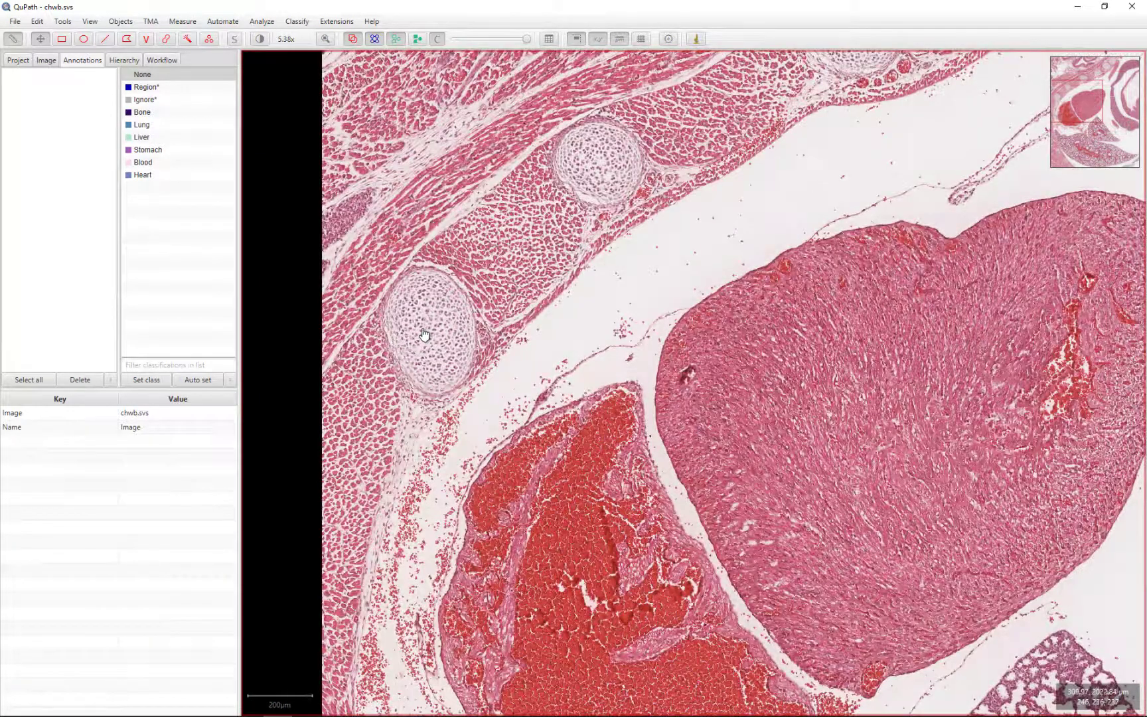
{"action": "scroll", "coordinate": [424, 333], "scroll_direction": "up", "scroll_amount": 2}
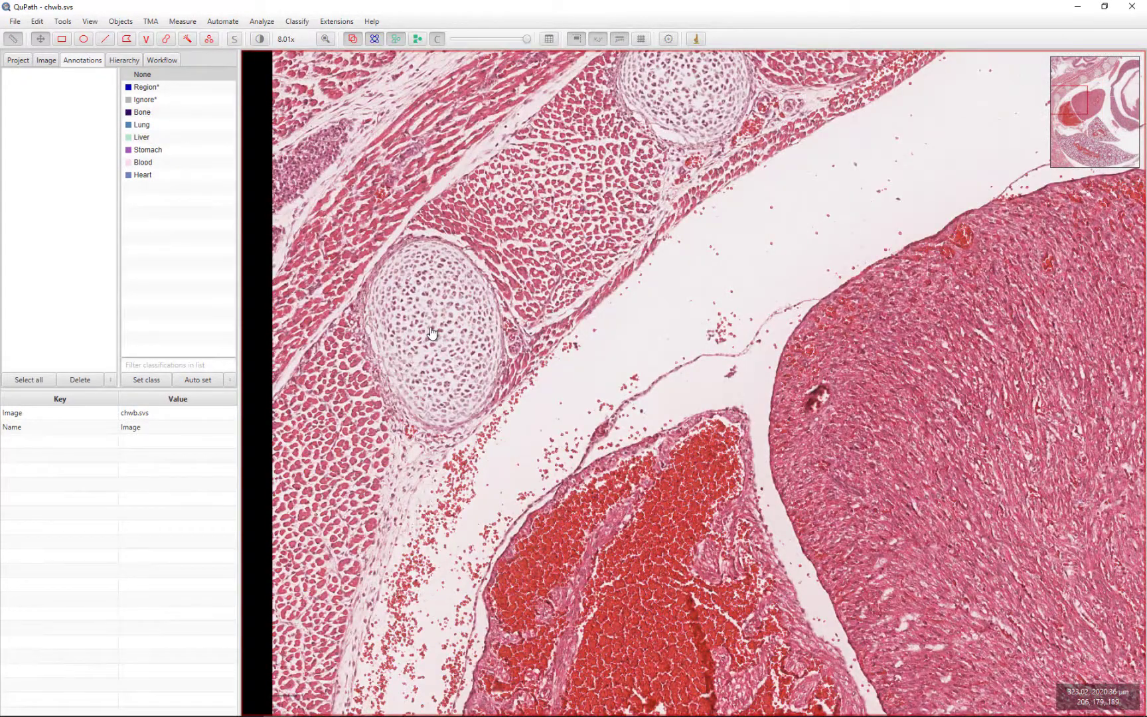
{"action": "scroll", "coordinate": [454, 327], "scroll_direction": "down", "scroll_amount": 2}
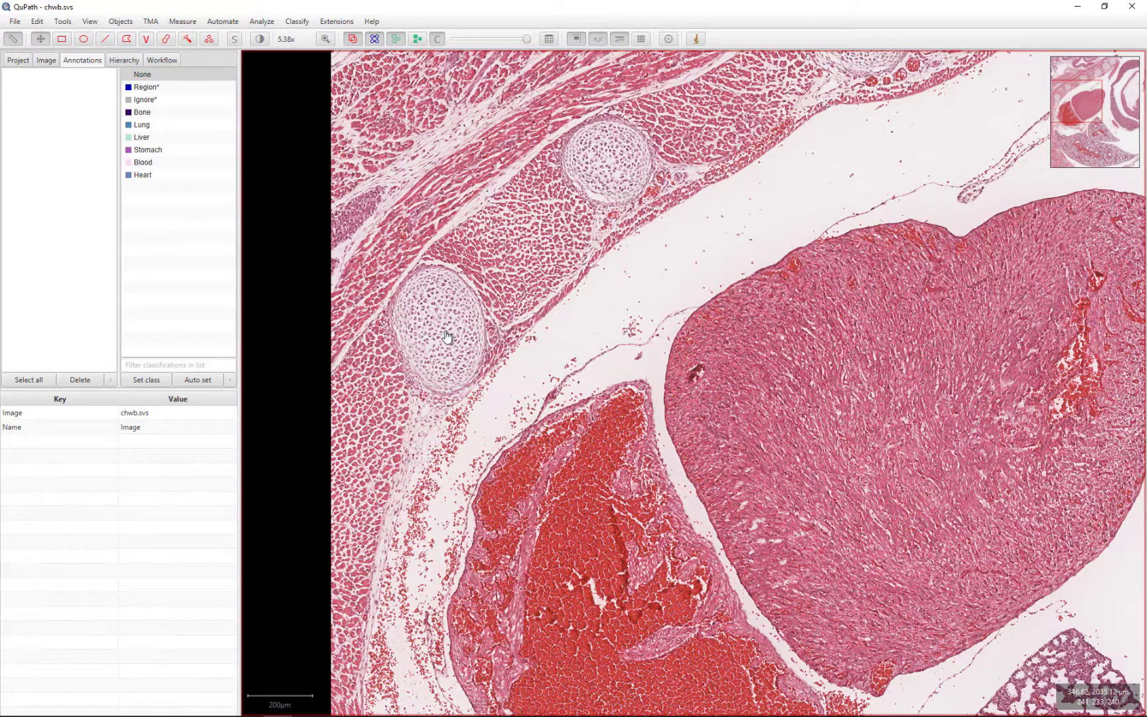
Step: Outline the cartilage ring beside the heart with a ten-vertex polygon annotation
{"action": "left_click", "coordinate": [128, 41]}
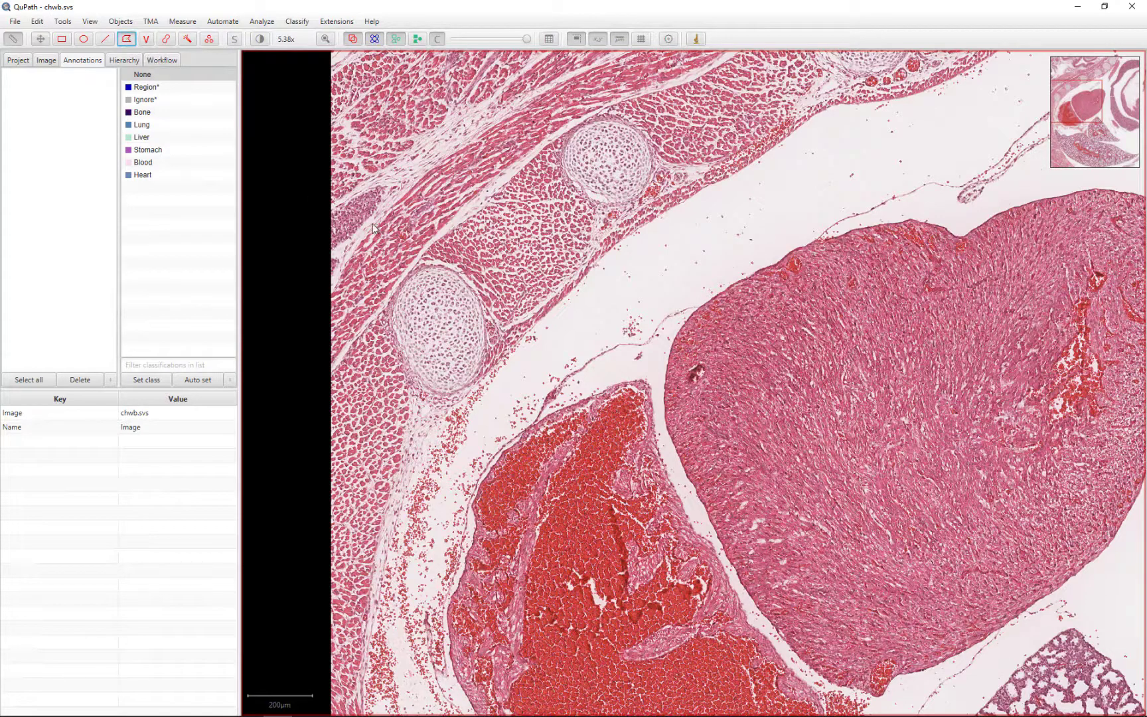
{"action": "left_click", "coordinate": [404, 285]}
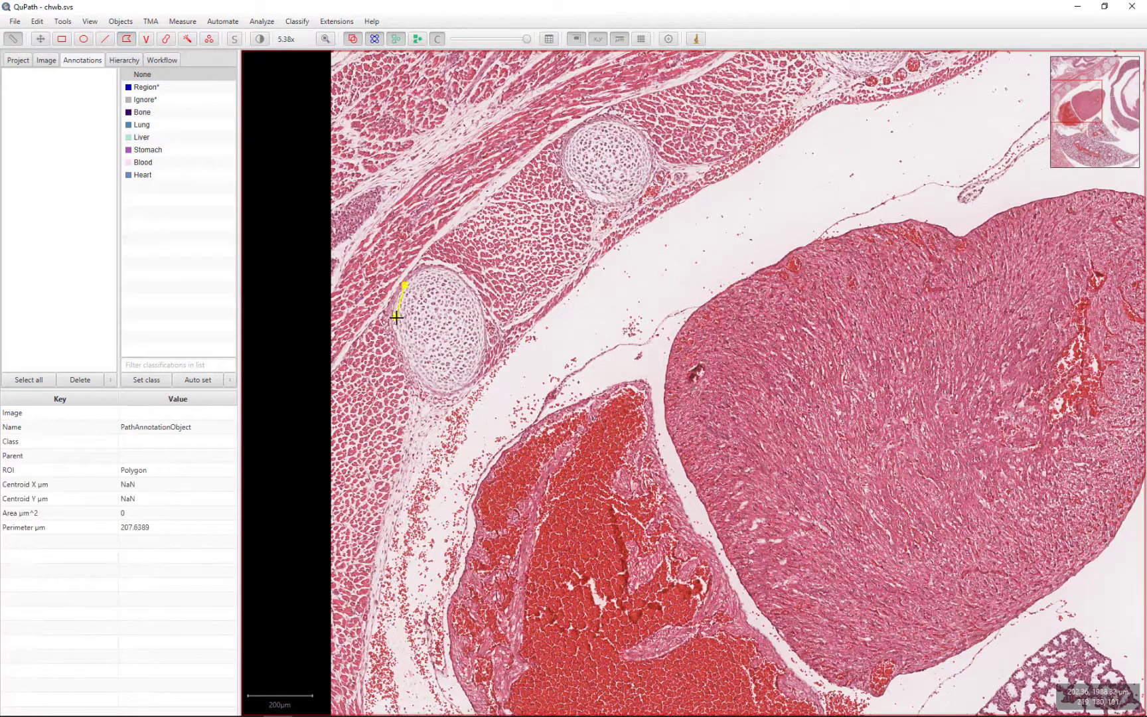
{"action": "left_click", "coordinate": [393, 317]}
{"action": "left_click", "coordinate": [402, 346]}
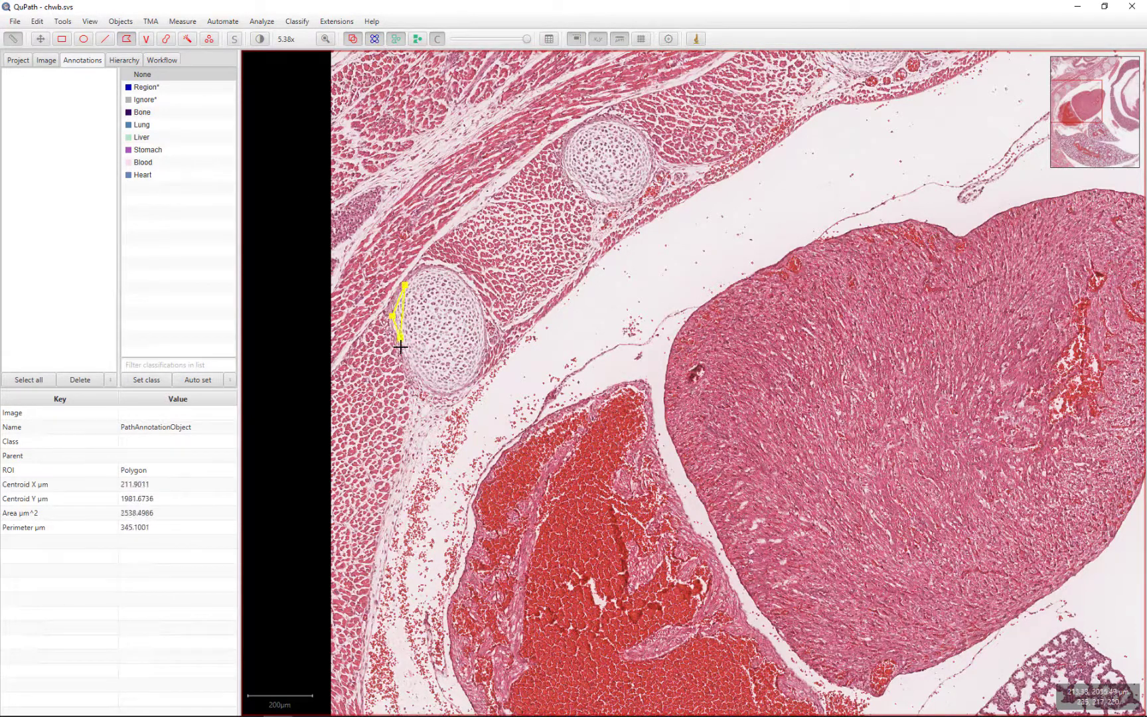
{"action": "left_click", "coordinate": [429, 368]}
{"action": "left_click", "coordinate": [426, 379]}
{"action": "left_click", "coordinate": [458, 392]}
{"action": "left_click", "coordinate": [474, 369]}
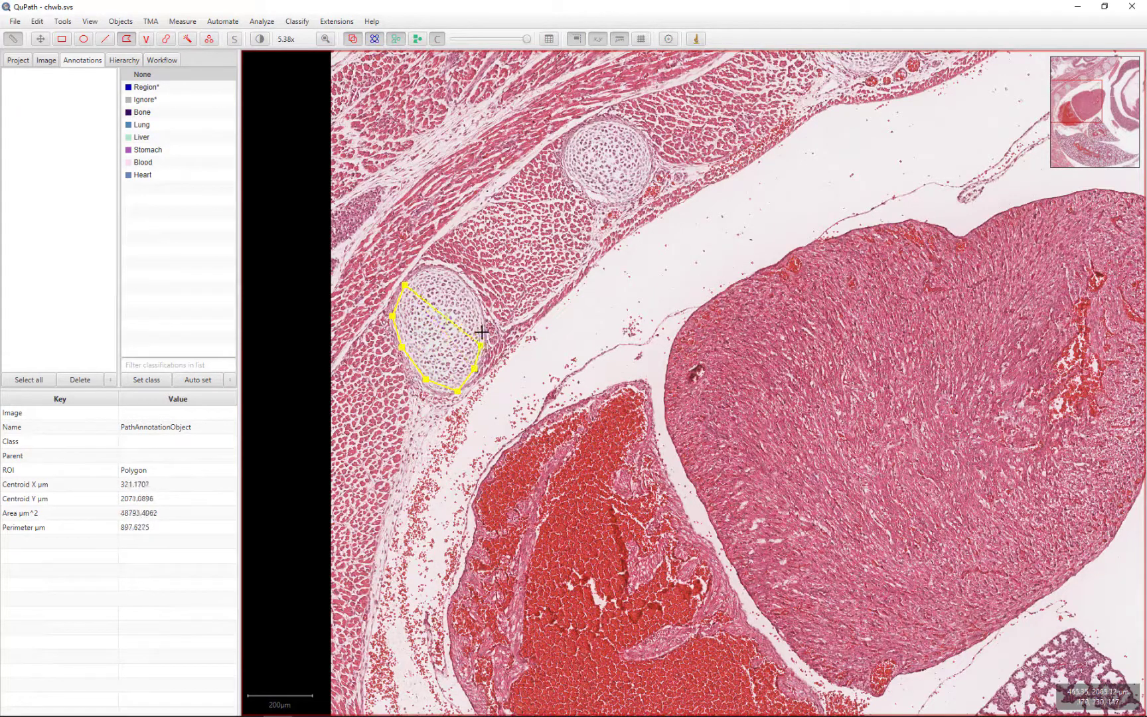
{"action": "left_click", "coordinate": [473, 290]}
{"action": "left_click", "coordinate": [449, 272]}
{"action": "double_click", "coordinate": [420, 268]}
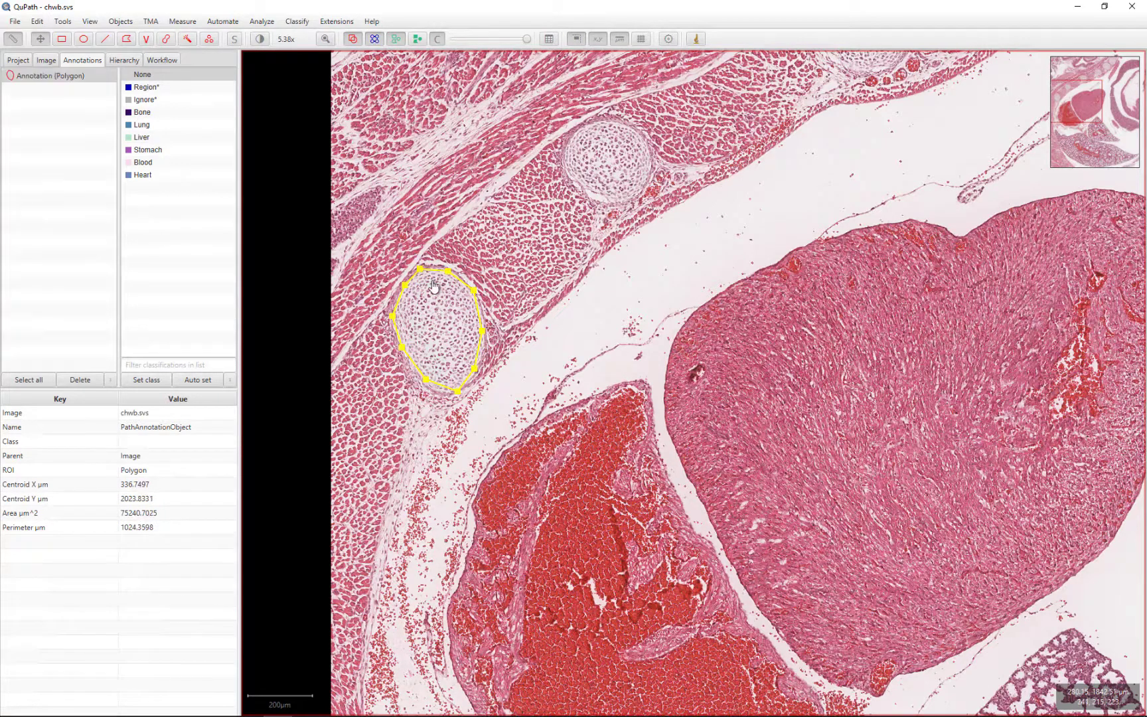
Step: Paint a second annotation across the tissue with the Brush tool
{"action": "key", "text": "p"}
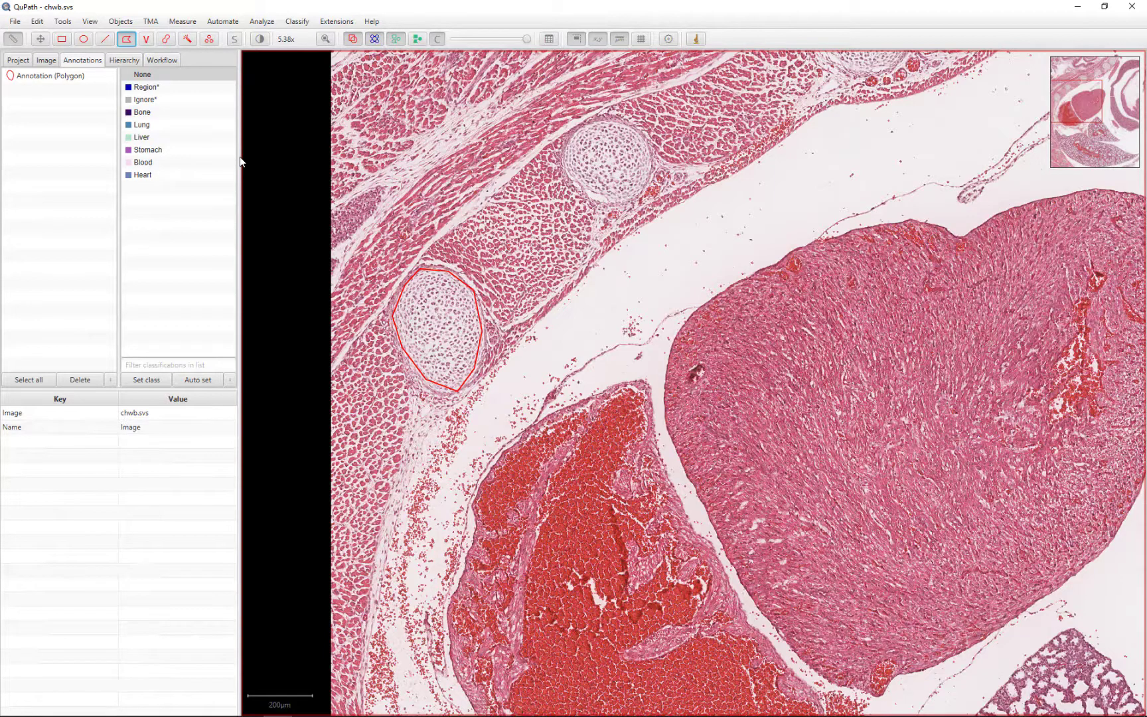
{"action": "left_click", "coordinate": [167, 39]}
{"action": "left_click", "coordinate": [607, 156]}
{"action": "mouse_move", "coordinate": [609, 165]}
{"action": "left_mouse_down"}
{"action": "mouse_move", "coordinate": [622, 162]}
{"action": "mouse_move", "coordinate": [599, 157]}
{"action": "mouse_move", "coordinate": [590, 169]}
{"action": "mouse_move", "coordinate": [611, 184]}
{"action": "mouse_move", "coordinate": [624, 174]}
{"action": "mouse_move", "coordinate": [623, 146]}
{"action": "mouse_move", "coordinate": [592, 142]}
{"action": "mouse_move", "coordinate": [579, 171]}
{"action": "left_mouse_up"}
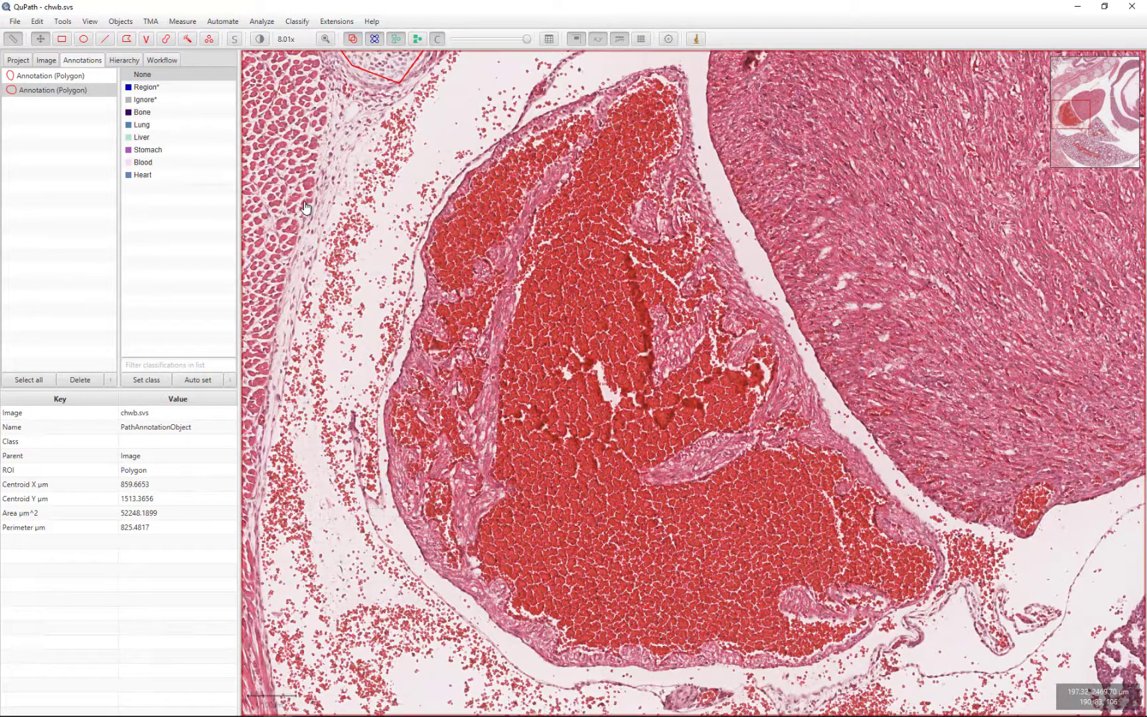
Step: Trace the tissue wall around the top of the blood clot with the Wand tool
{"action": "left_click", "coordinate": [188, 40]}
{"action": "left_click", "coordinate": [789, 395]}
{"action": "mouse_move", "coordinate": [790, 386]}
{"action": "left_mouse_down"}
{"action": "mouse_move", "coordinate": [782, 343]}
{"action": "mouse_move", "coordinate": [727, 302]}
{"action": "mouse_move", "coordinate": [739, 286]}
{"action": "mouse_move", "coordinate": [682, 348]}
{"action": "mouse_move", "coordinate": [676, 340]}
{"action": "mouse_move", "coordinate": [725, 332]}
{"action": "mouse_move", "coordinate": [733, 276]}
{"action": "mouse_move", "coordinate": [694, 196]}
{"action": "mouse_move", "coordinate": [695, 150]}
{"action": "mouse_move", "coordinate": [660, 214]}
{"action": "mouse_move", "coordinate": [683, 87]}
{"action": "mouse_move", "coordinate": [641, 76]}
{"action": "mouse_move", "coordinate": [607, 101]}
{"action": "mouse_move", "coordinate": [508, 260]}
{"action": "mouse_move", "coordinate": [472, 521]}
{"action": "left_mouse_up"}
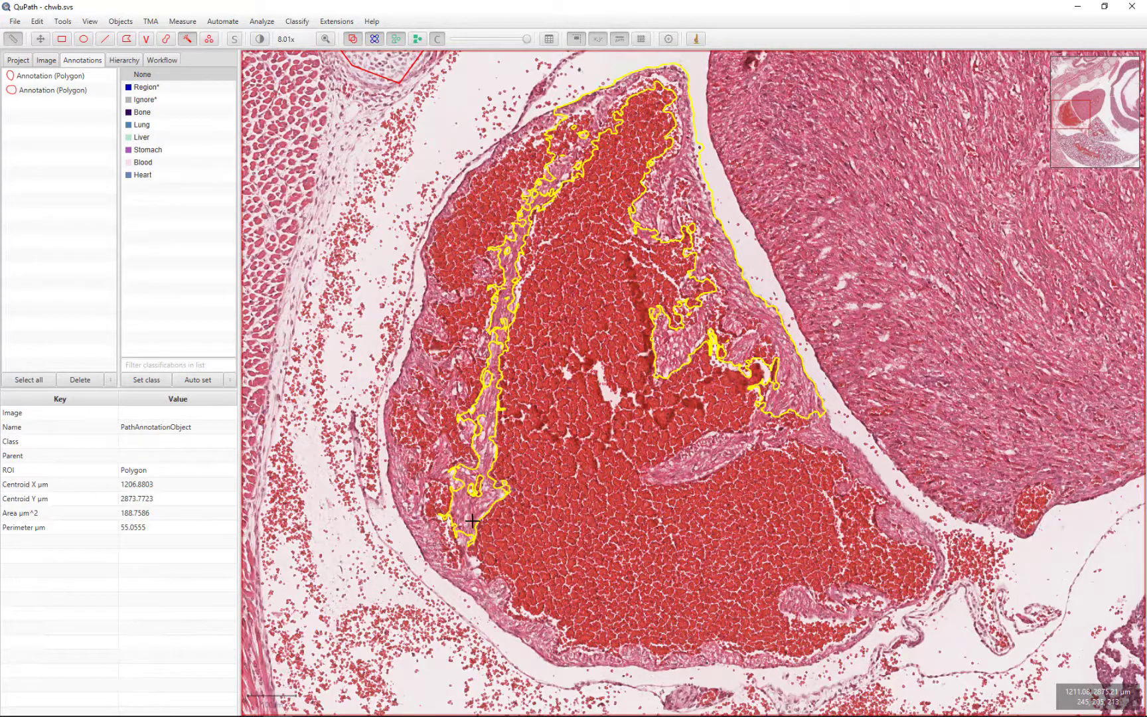
Step: Extend the atrium outline along its lower-left and bottom walls and into the pale tissue strip
{"action": "mouse_move", "coordinate": [493, 330]}
{"action": "left_mouse_down"}
{"action": "mouse_move", "coordinate": [498, 374]}
{"action": "mouse_move", "coordinate": [498, 358]}
{"action": "mouse_move", "coordinate": [481, 347]}
{"action": "mouse_move", "coordinate": [443, 372]}
{"action": "mouse_move", "coordinate": [421, 366]}
{"action": "mouse_move", "coordinate": [427, 302]}
{"action": "mouse_move", "coordinate": [479, 480]}
{"action": "mouse_move", "coordinate": [481, 505]}
{"action": "mouse_move", "coordinate": [460, 512]}
{"action": "mouse_move", "coordinate": [452, 565]}
{"action": "mouse_move", "coordinate": [433, 557]}
{"action": "mouse_move", "coordinate": [395, 438]}
{"action": "left_mouse_up"}
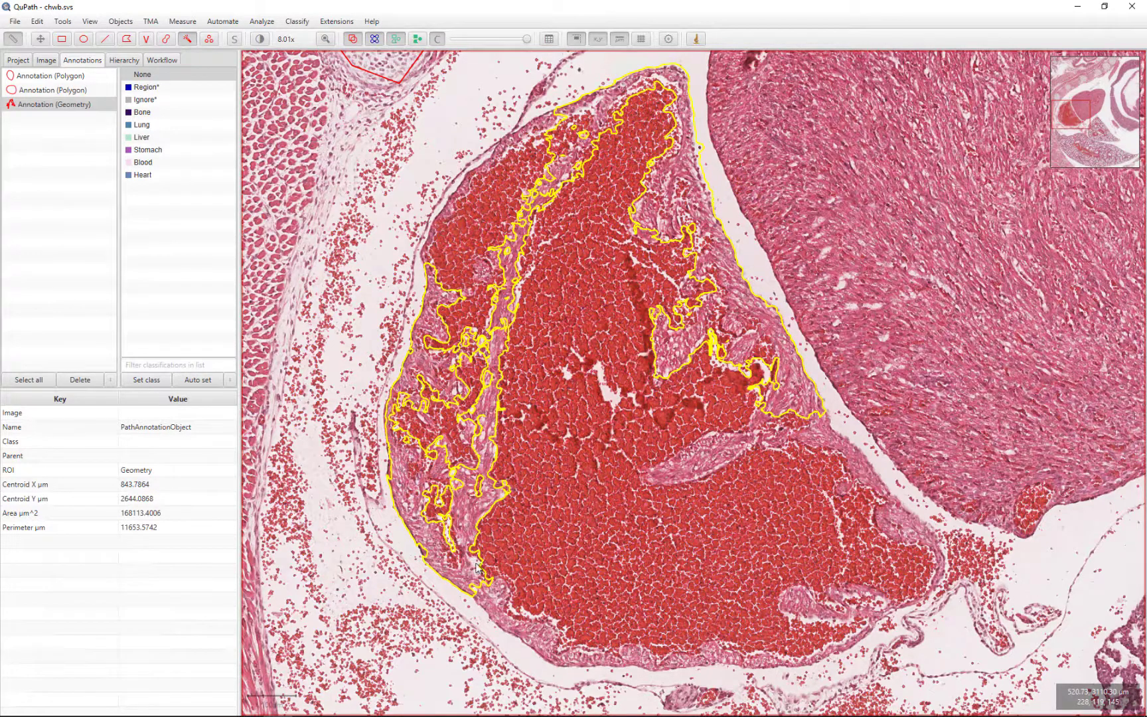
{"action": "mouse_move", "coordinate": [476, 566]}
{"action": "left_mouse_down"}
{"action": "mouse_move", "coordinate": [476, 594]}
{"action": "mouse_move", "coordinate": [506, 621]}
{"action": "mouse_move", "coordinate": [590, 653]}
{"action": "mouse_move", "coordinate": [820, 657]}
{"action": "mouse_move", "coordinate": [866, 609]}
{"action": "mouse_move", "coordinate": [791, 603]}
{"action": "mouse_move", "coordinate": [838, 618]}
{"action": "mouse_move", "coordinate": [842, 628]}
{"action": "mouse_move", "coordinate": [828, 627]}
{"action": "left_mouse_up"}
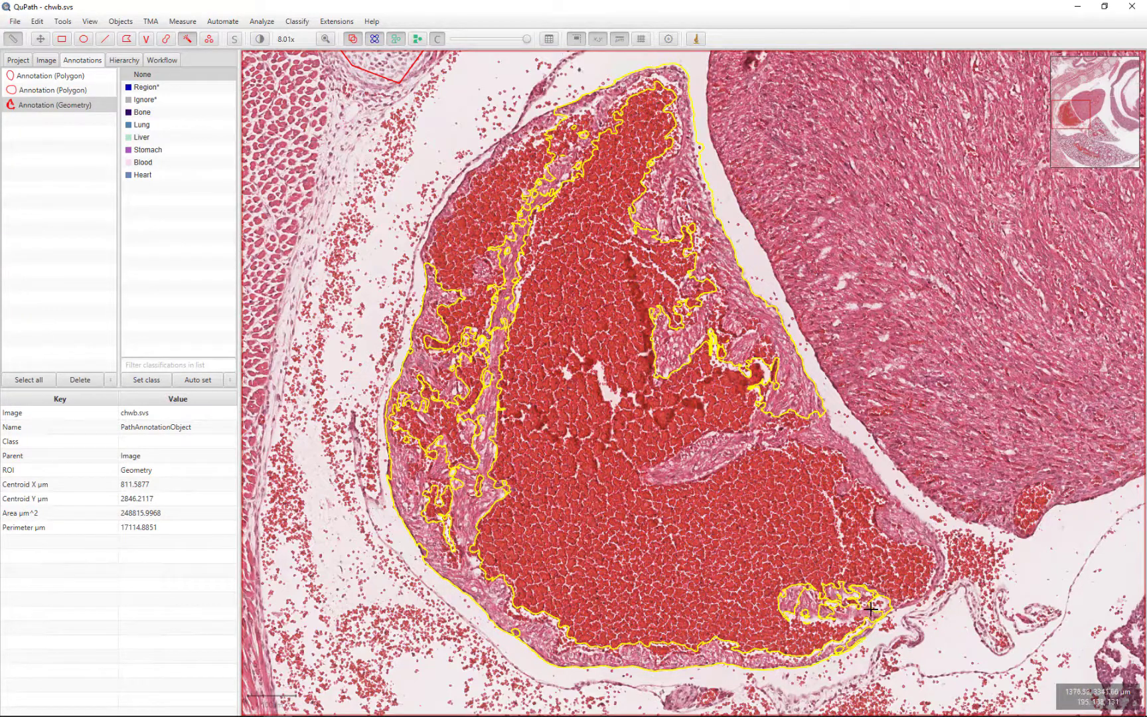
{"action": "mouse_move", "coordinate": [793, 602]}
{"action": "left_mouse_down"}
{"action": "mouse_move", "coordinate": [857, 606]}
{"action": "mouse_move", "coordinate": [871, 629]}
{"action": "mouse_move", "coordinate": [898, 589]}
{"action": "left_mouse_up"}
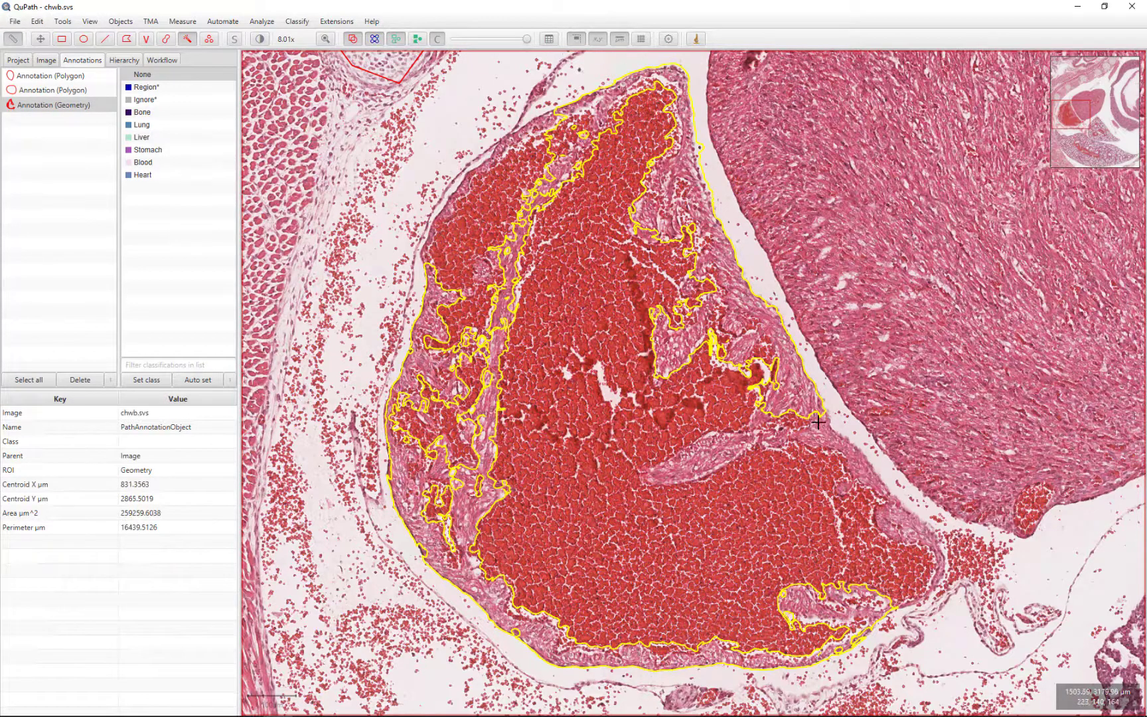
{"action": "left_click_drag", "start_coordinate": [792, 390], "coordinate": [940, 553]}
{"action": "mouse_move", "coordinate": [797, 449]}
{"action": "left_mouse_down"}
{"action": "mouse_move", "coordinate": [769, 445]}
{"action": "mouse_move", "coordinate": [782, 413]}
{"action": "mouse_move", "coordinate": [663, 473]}
{"action": "left_mouse_up"}
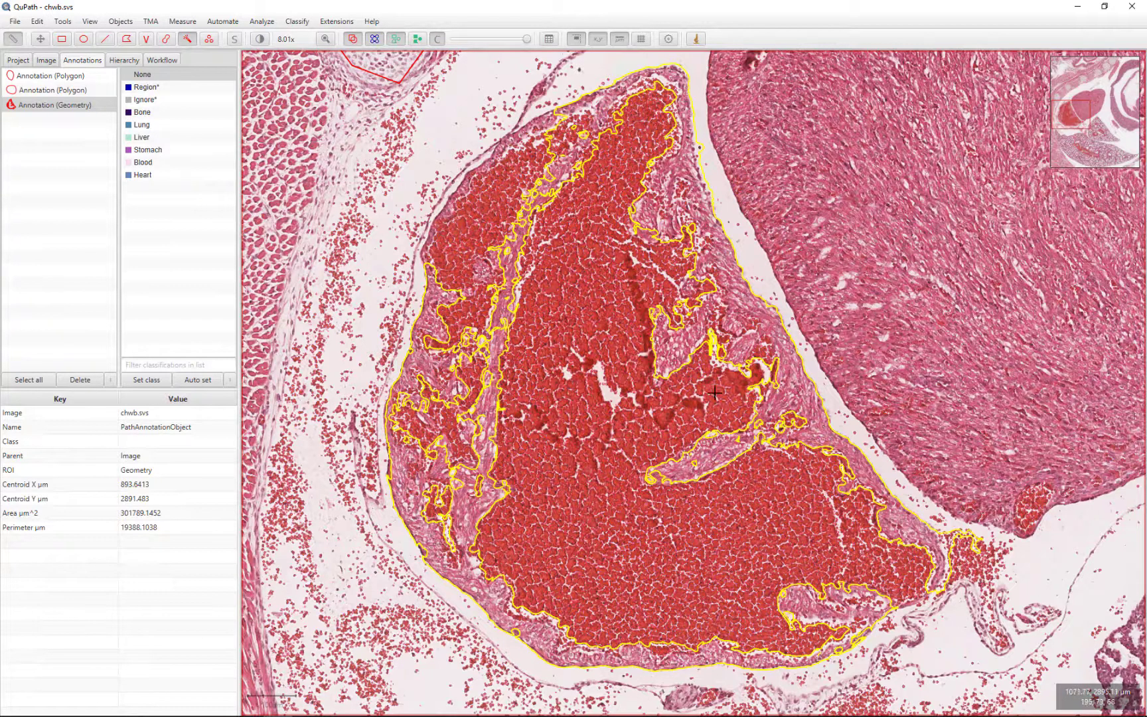
Step: Name the first two rib annotations Rib1 and Rib2 through their properties
{"action": "scroll", "coordinate": [715, 393], "scroll_direction": "down", "scroll_amount": 5}
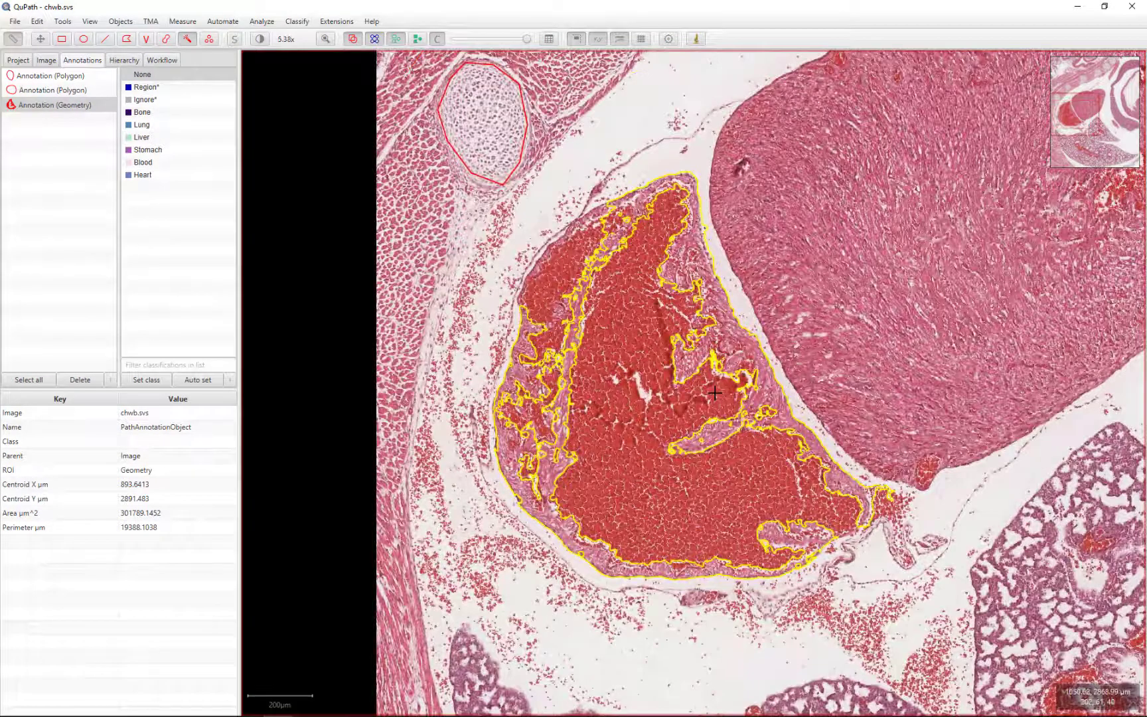
{"action": "scroll", "coordinate": [715, 393], "scroll_direction": "up", "scroll_amount": 5}
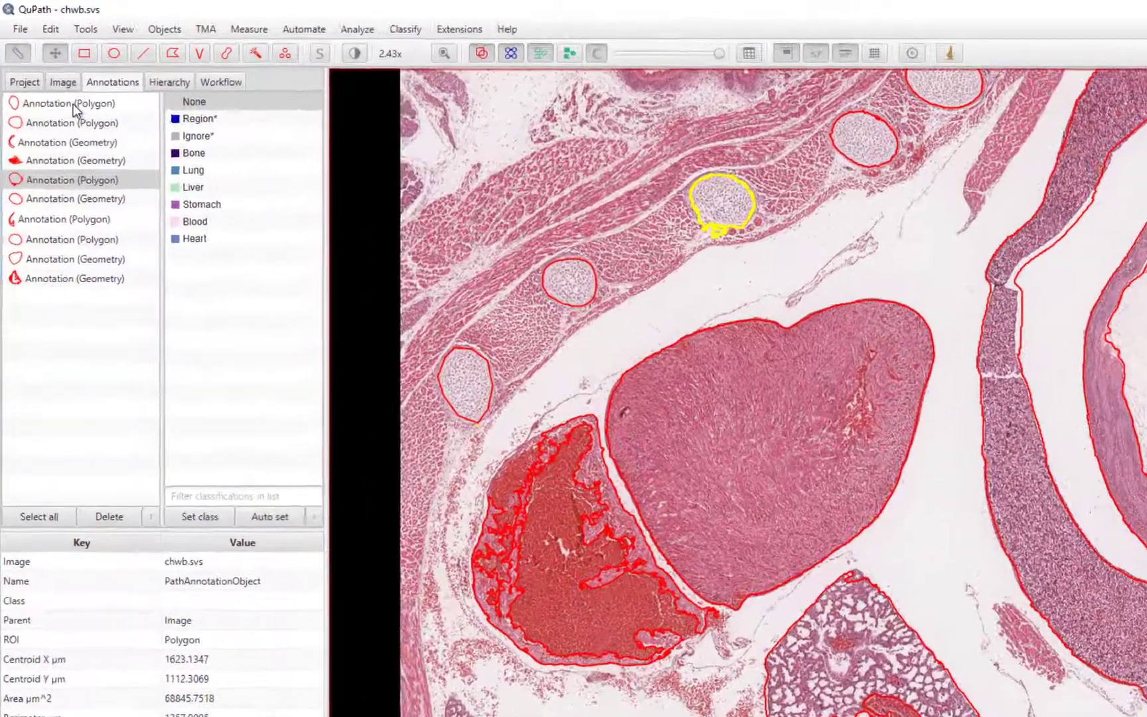
{"action": "left_click", "coordinate": [55, 77]}
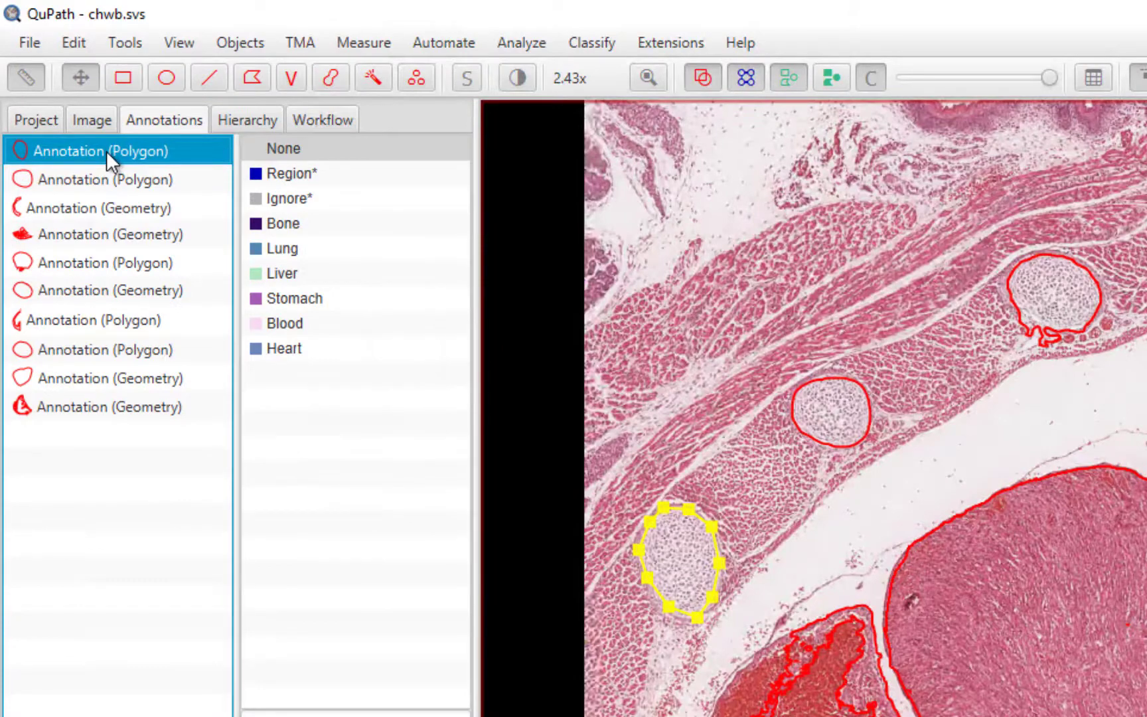
{"action": "right_click", "coordinate": [109, 152]}
{"action": "left_click", "coordinate": [160, 236]}
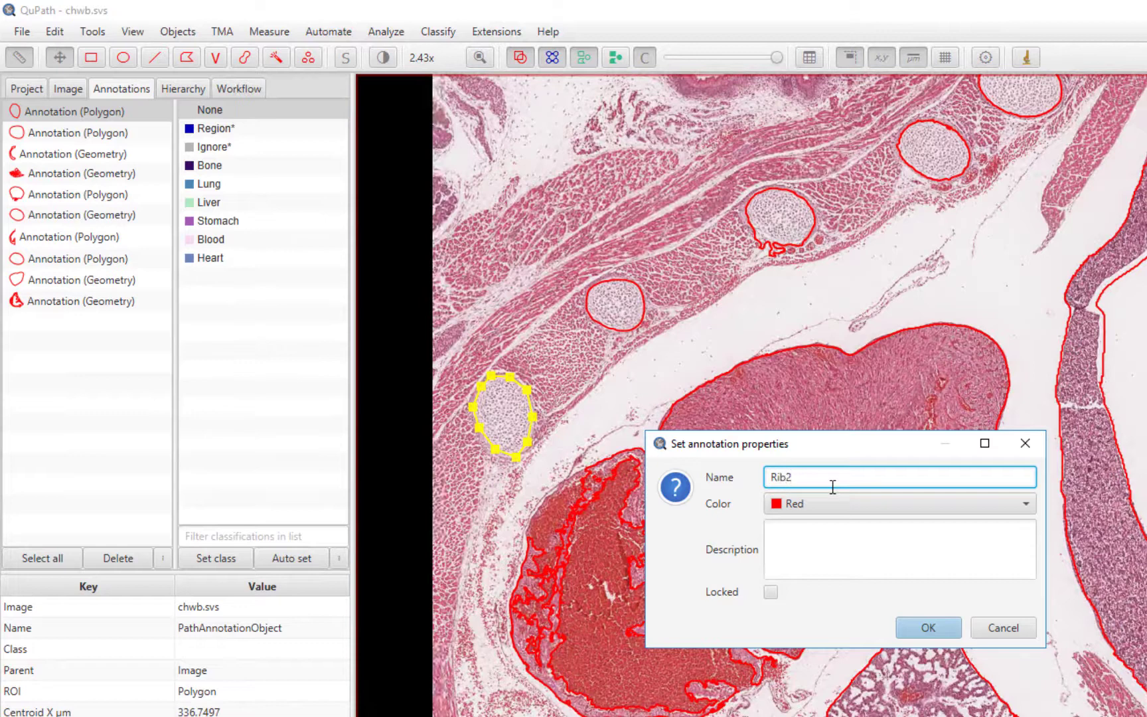
{"action": "key", "text": "Return"}
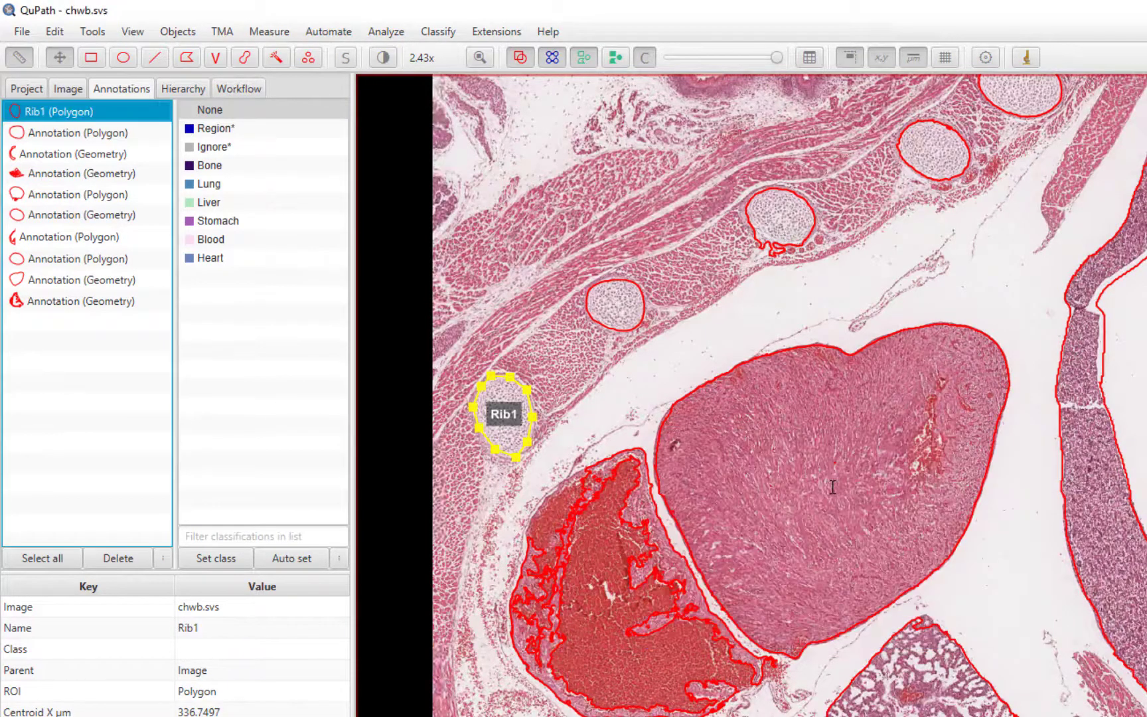
{"action": "left_click", "coordinate": [86, 132]}
{"action": "right_click", "coordinate": [85, 129]}
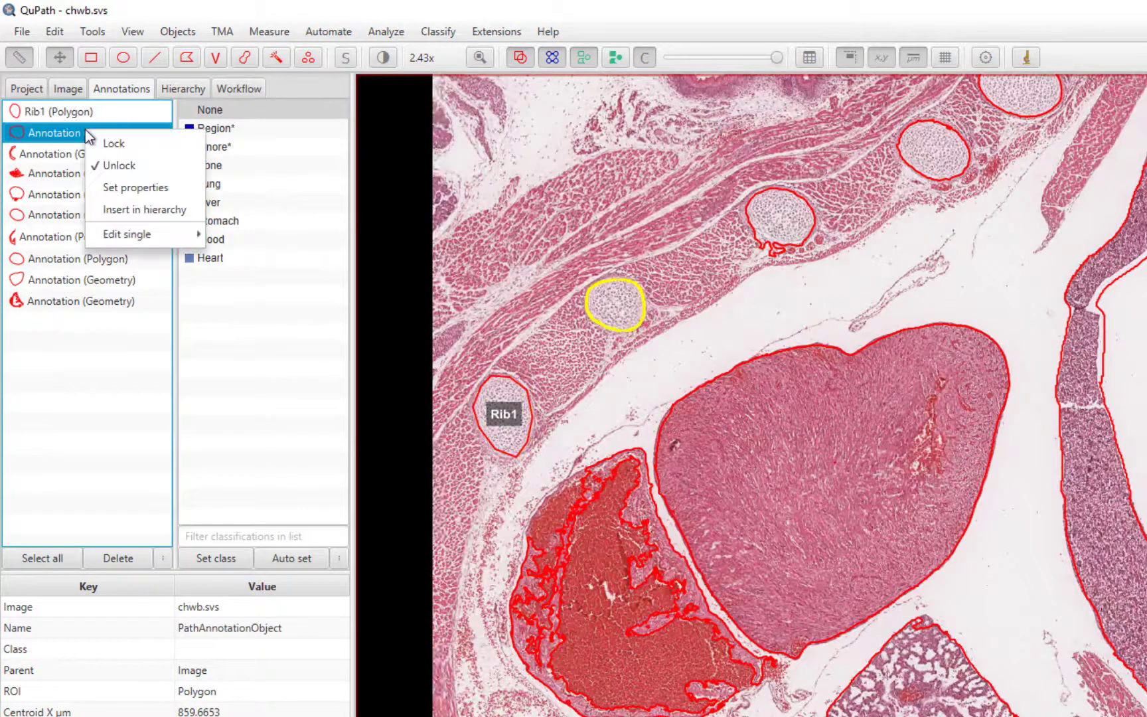
{"action": "left_click", "coordinate": [126, 188]}
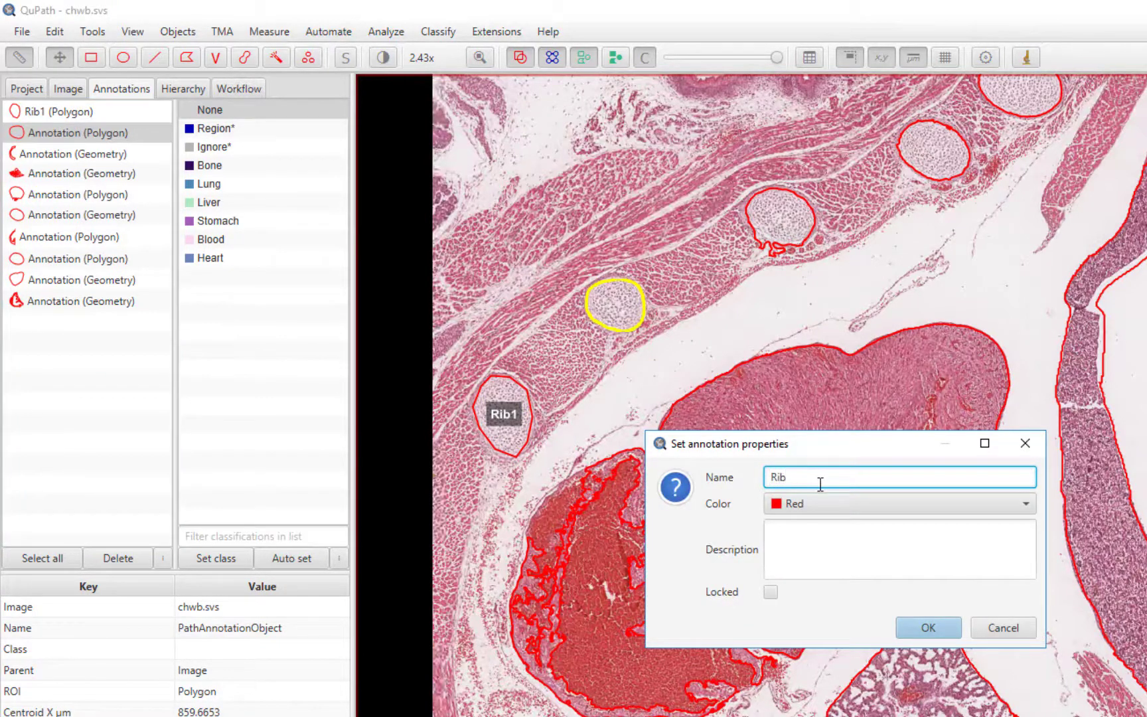
{"action": "left_click", "coordinate": [930, 628]}
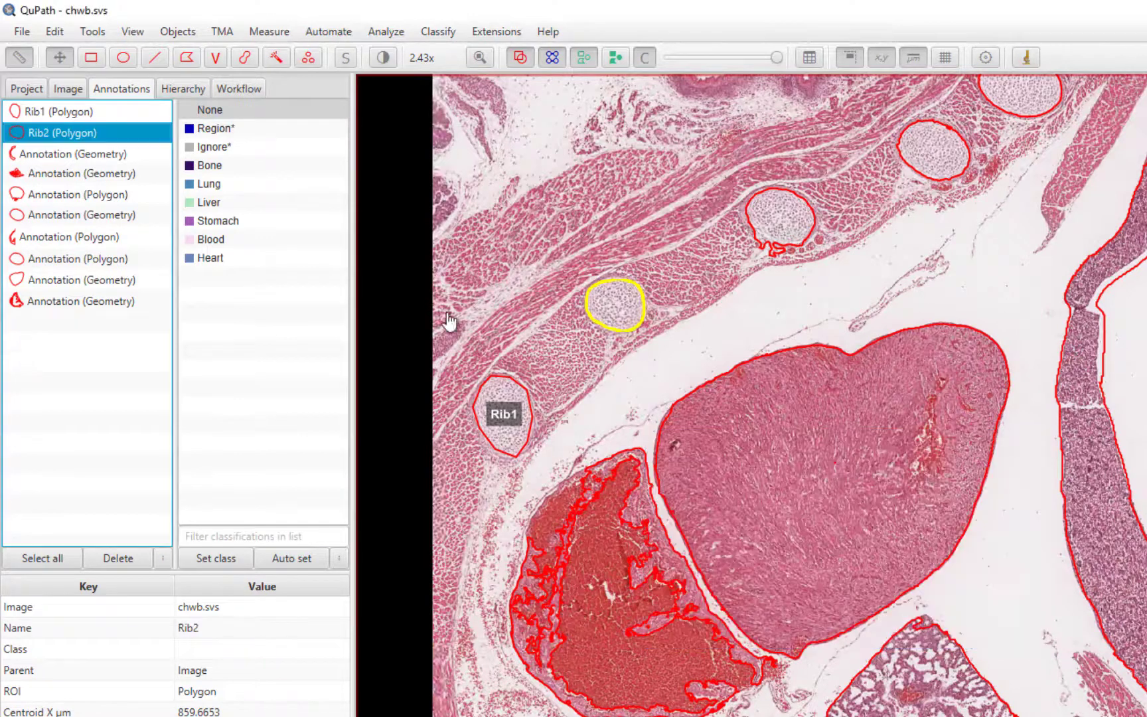
Step: Name the remaining rib annotations Rib3, Rib4 and Rib5
{"action": "left_click", "coordinate": [66, 194]}
{"action": "right_click", "coordinate": [66, 194]}
{"action": "left_click", "coordinate": [110, 253]}
{"action": "type", "text": "Rib3"}
{"action": "left_click", "coordinate": [928, 628]}
{"action": "left_click", "coordinate": [77, 216]}
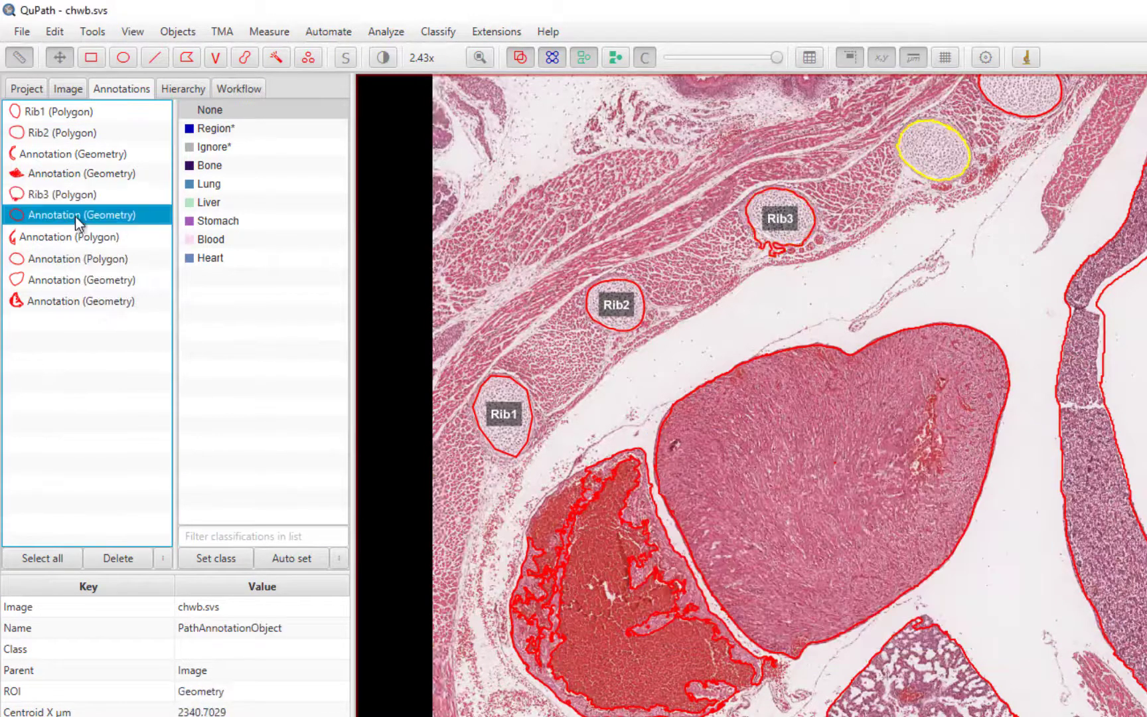
{"action": "right_click", "coordinate": [77, 218]}
{"action": "left_click", "coordinate": [119, 276]}
{"action": "type", "text": "Rib4"}
{"action": "key", "text": "Return"}
{"action": "left_click", "coordinate": [67, 259]}
{"action": "right_click", "coordinate": [67, 259]}
{"action": "left_click", "coordinate": [107, 317]}
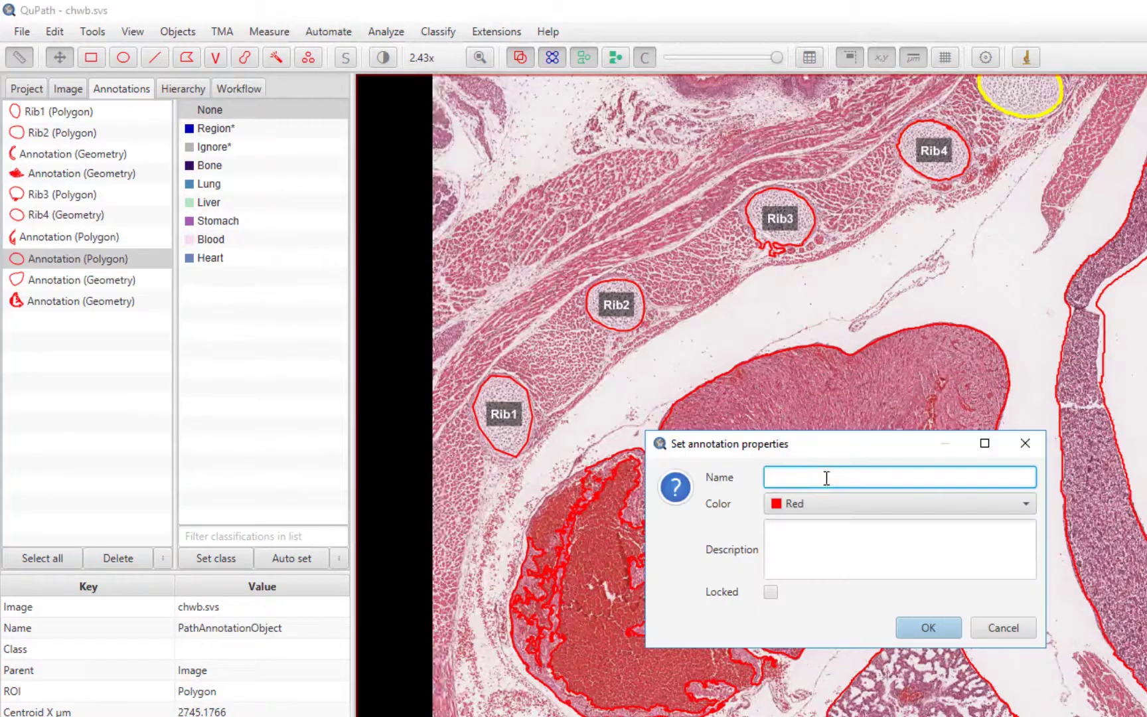
{"action": "type", "text": "Rib"}
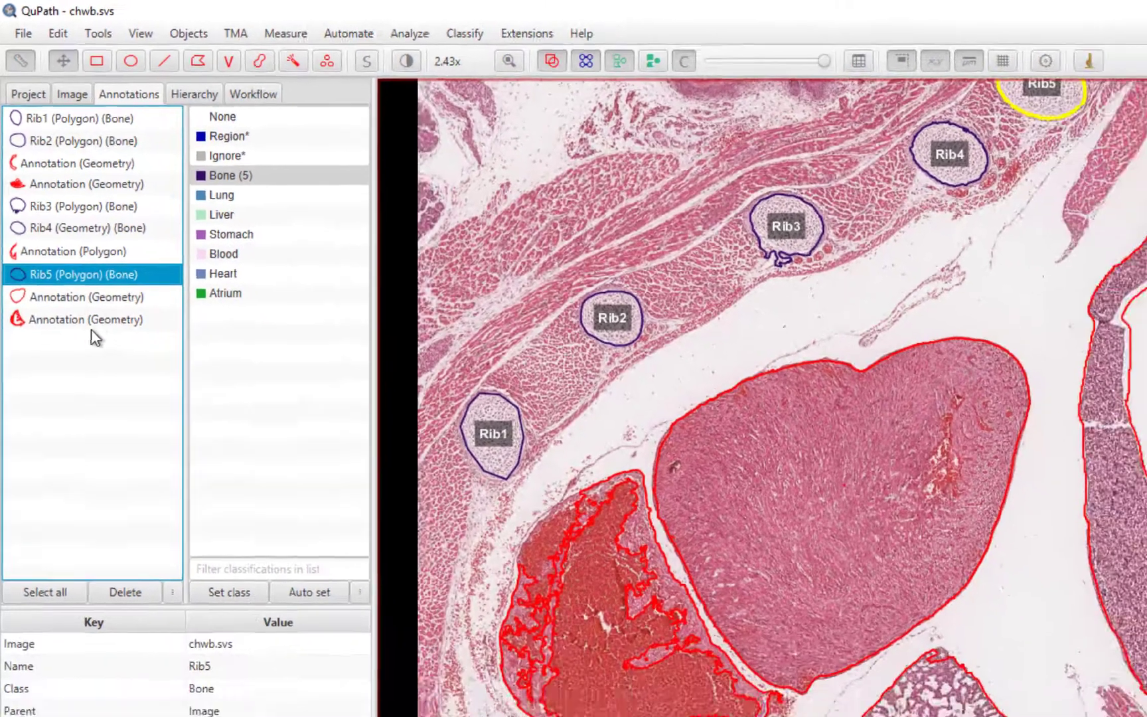
Step: Class the blood-filled chamber annotation as Atrium and the heart annotation as Heart
{"action": "left_click", "coordinate": [108, 372]}
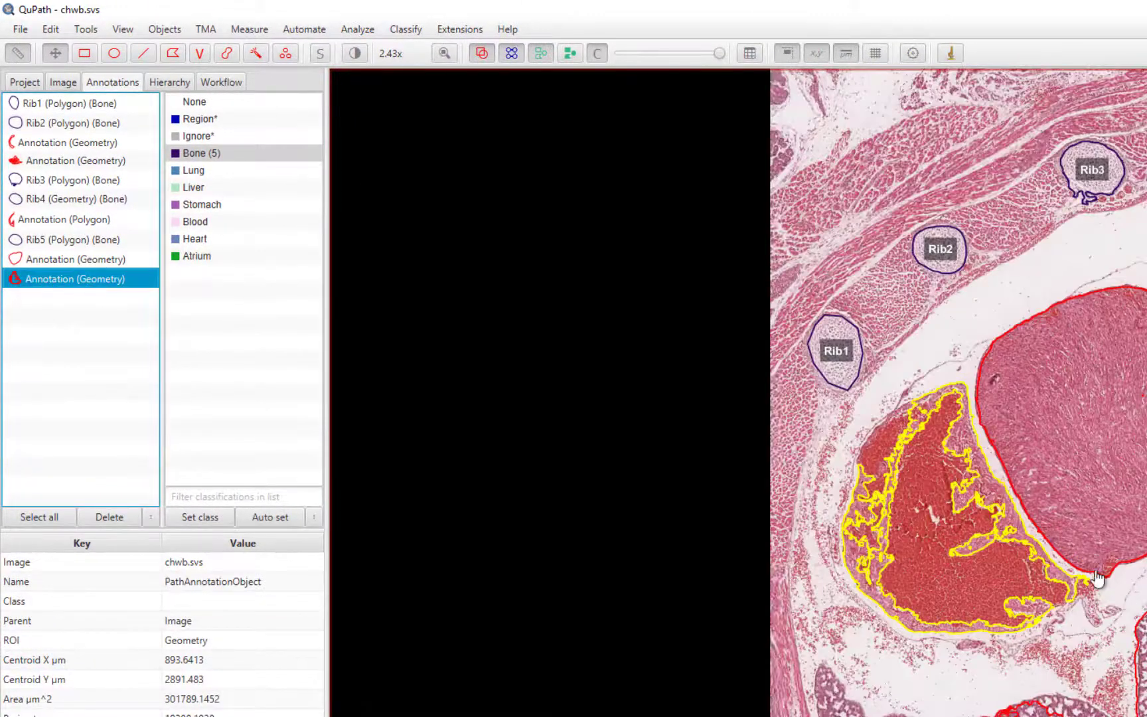
{"action": "left_click", "coordinate": [201, 259]}
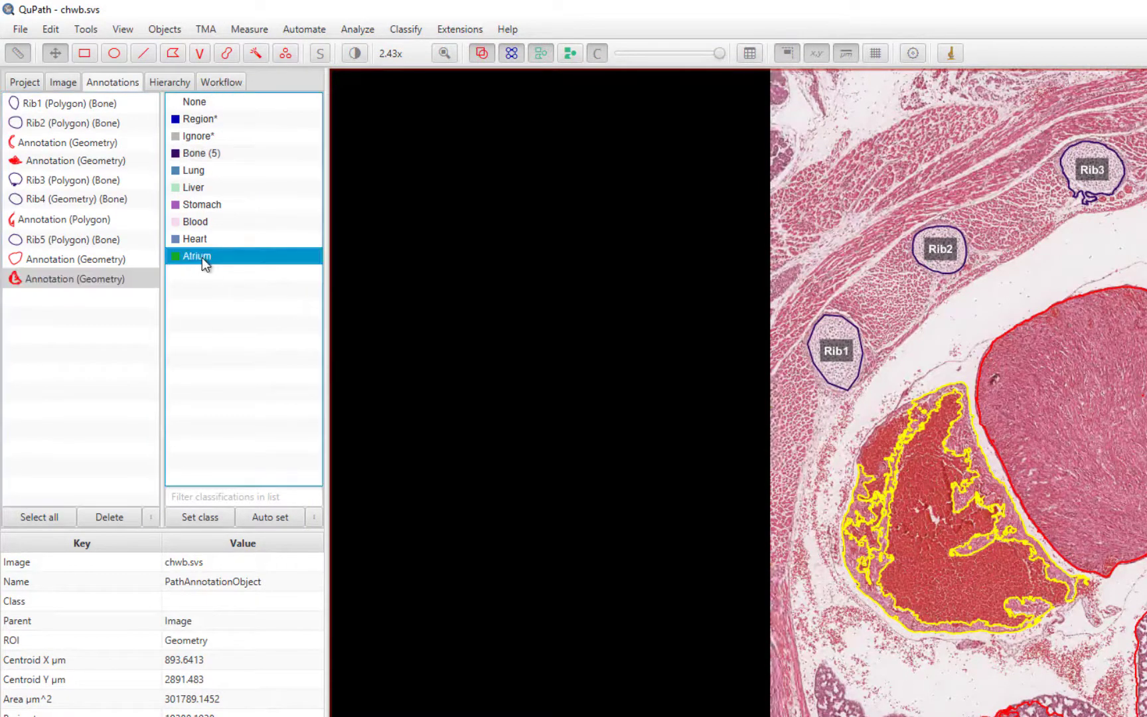
{"action": "left_click", "coordinate": [206, 521]}
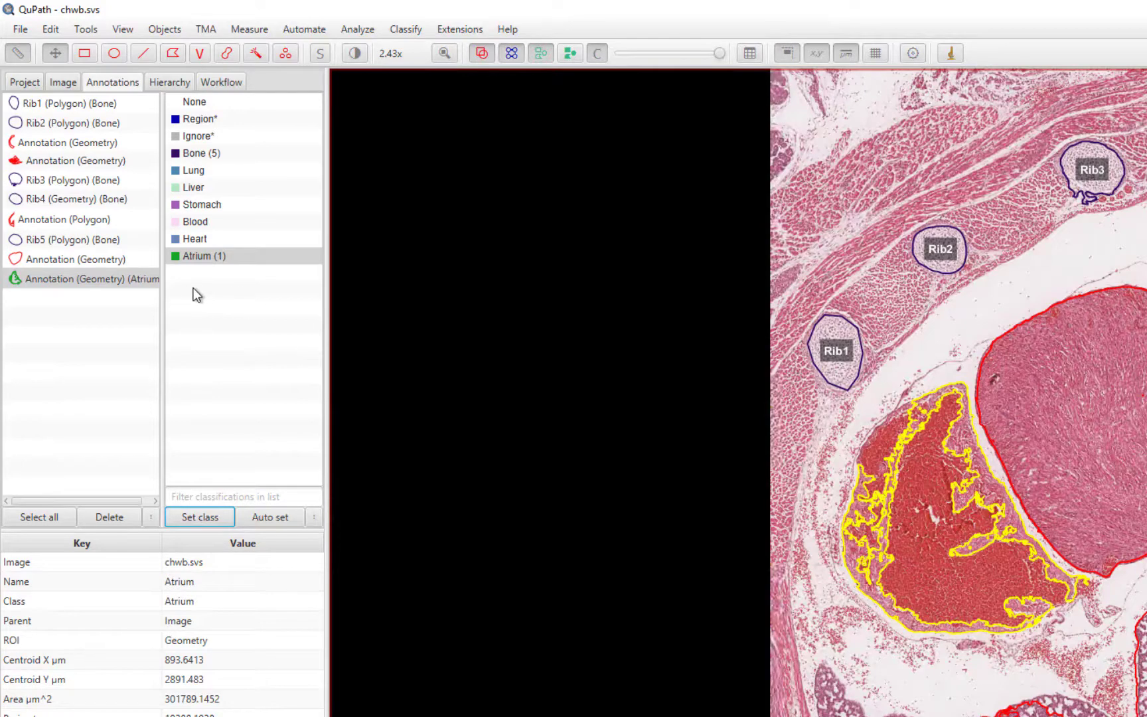
{"action": "left_click", "coordinate": [81, 259]}
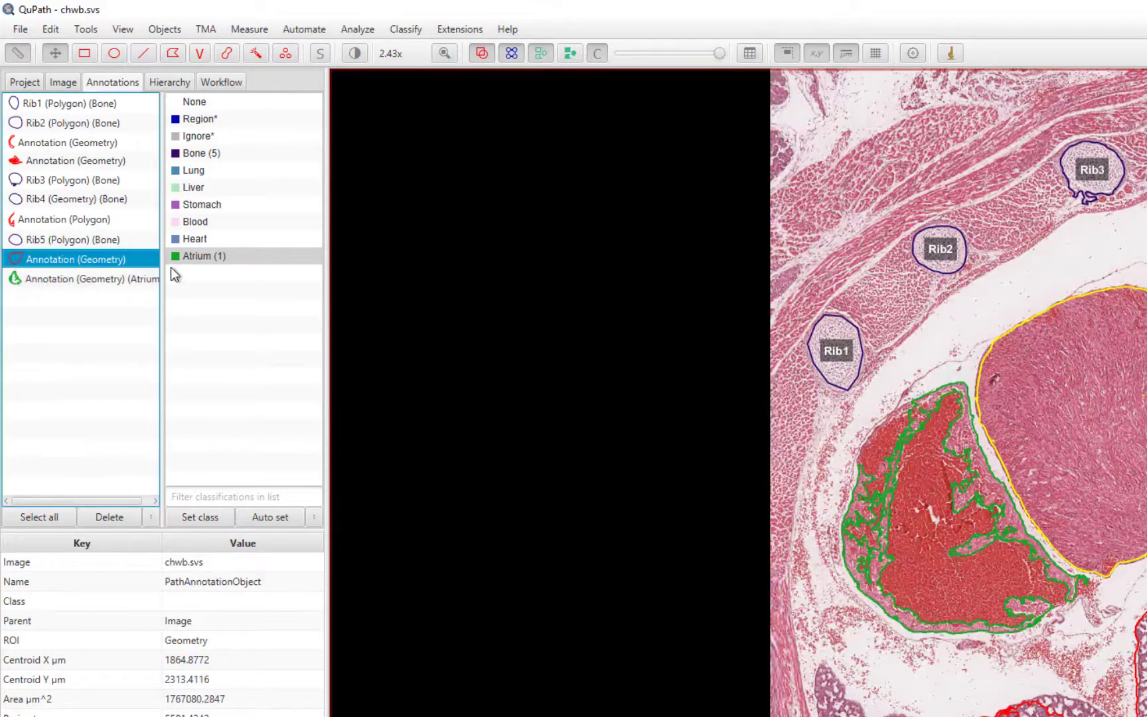
{"action": "left_click", "coordinate": [220, 238]}
{"action": "left_click", "coordinate": [200, 517]}
Step: Assign the Stomach, Liver and Lung classes to their respective annotations
{"action": "left_click", "coordinate": [133, 219]}
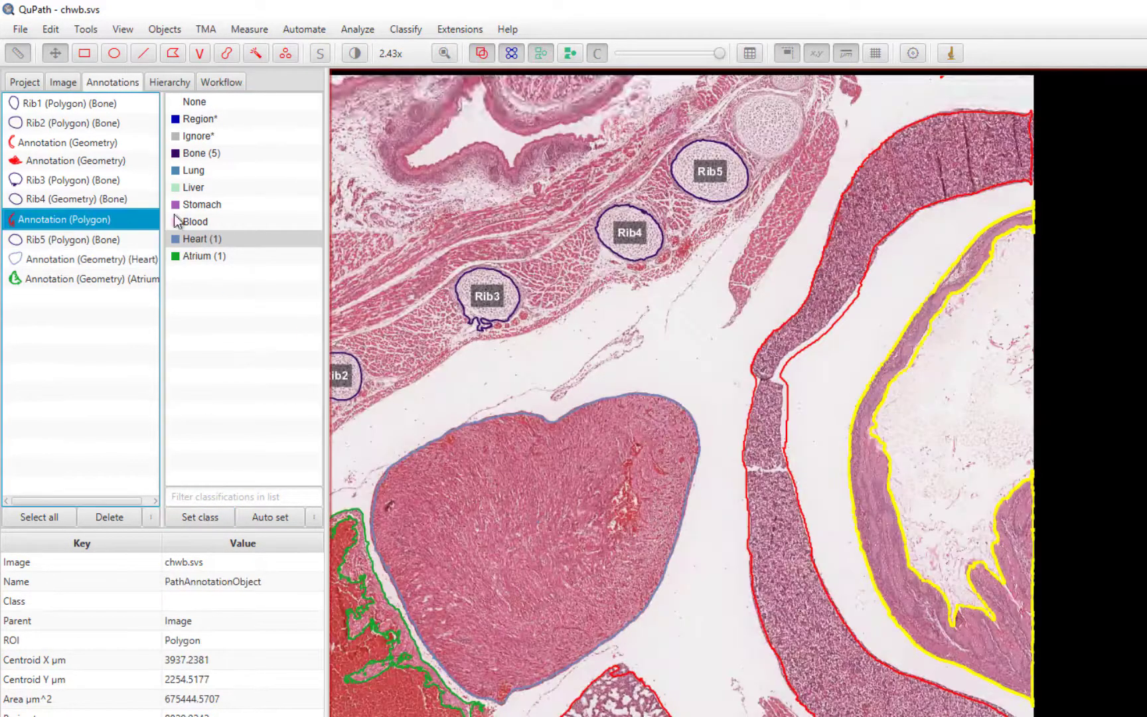
{"action": "left_click", "coordinate": [200, 205]}
{"action": "left_click", "coordinate": [200, 517]}
{"action": "left_click", "coordinate": [85, 142]}
{"action": "left_click", "coordinate": [199, 187]}
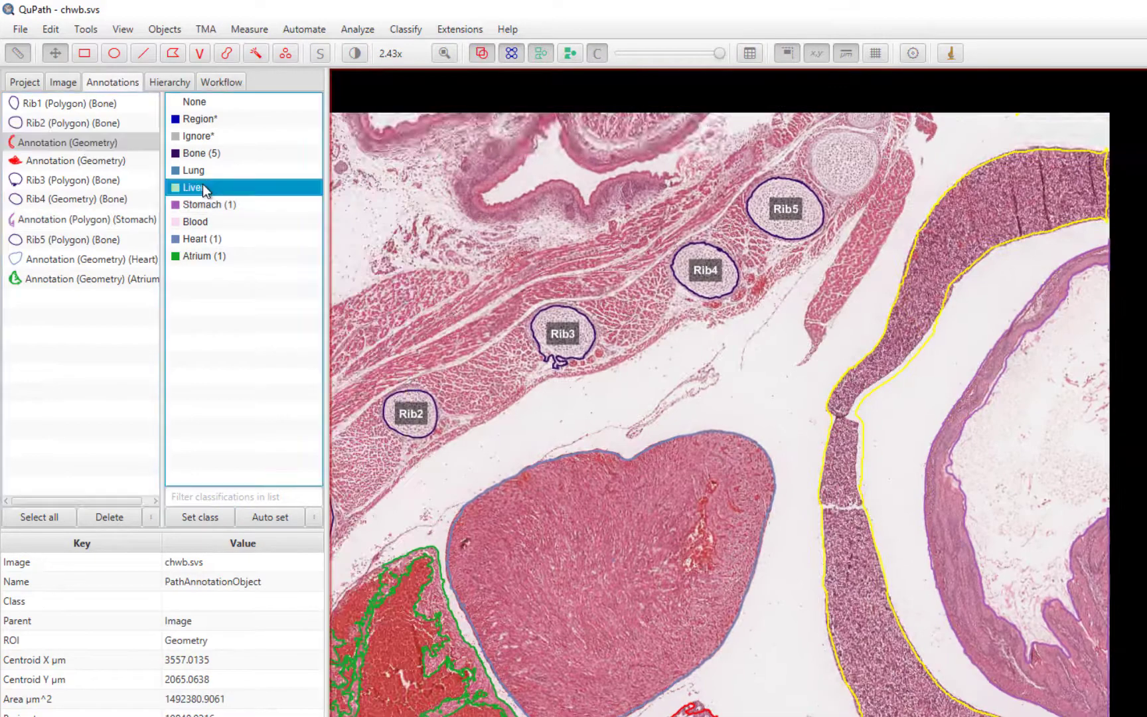
{"action": "left_click", "coordinate": [199, 517]}
{"action": "left_click", "coordinate": [99, 161]}
{"action": "left_click", "coordinate": [193, 170]}
{"action": "left_click", "coordinate": [200, 516]}
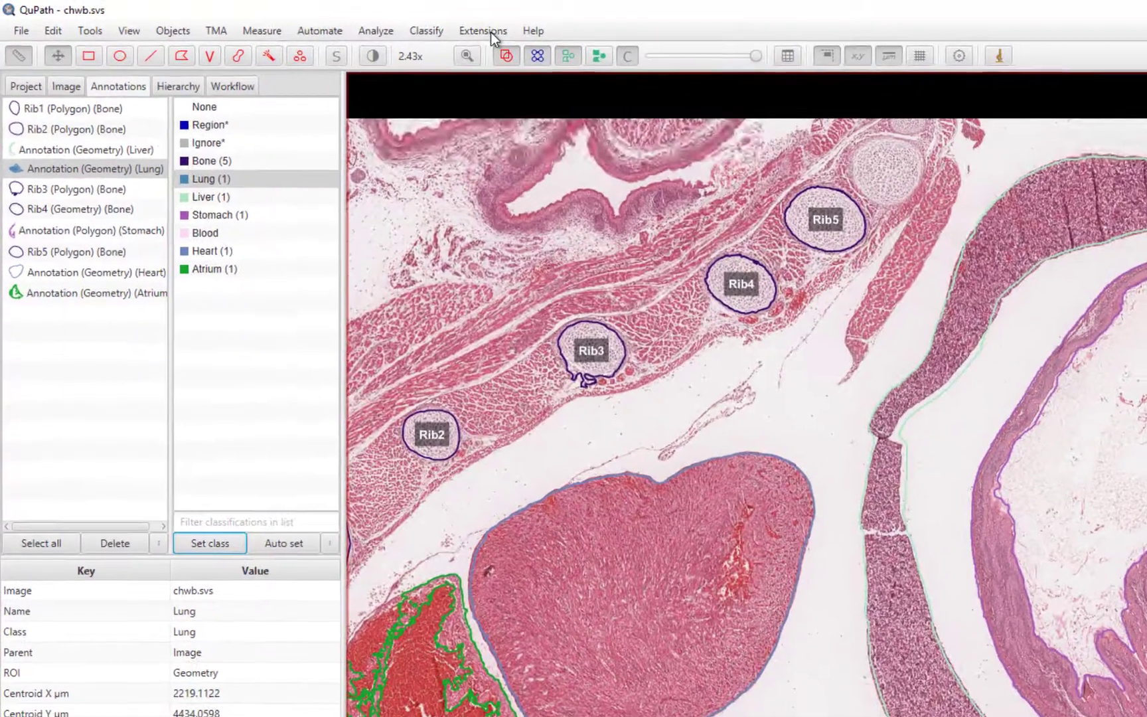
Step: Start the SCiLS Lab annotation export and rename the Class attribute to 'Tissue Type'
{"action": "left_click", "coordinate": [337, 21]}
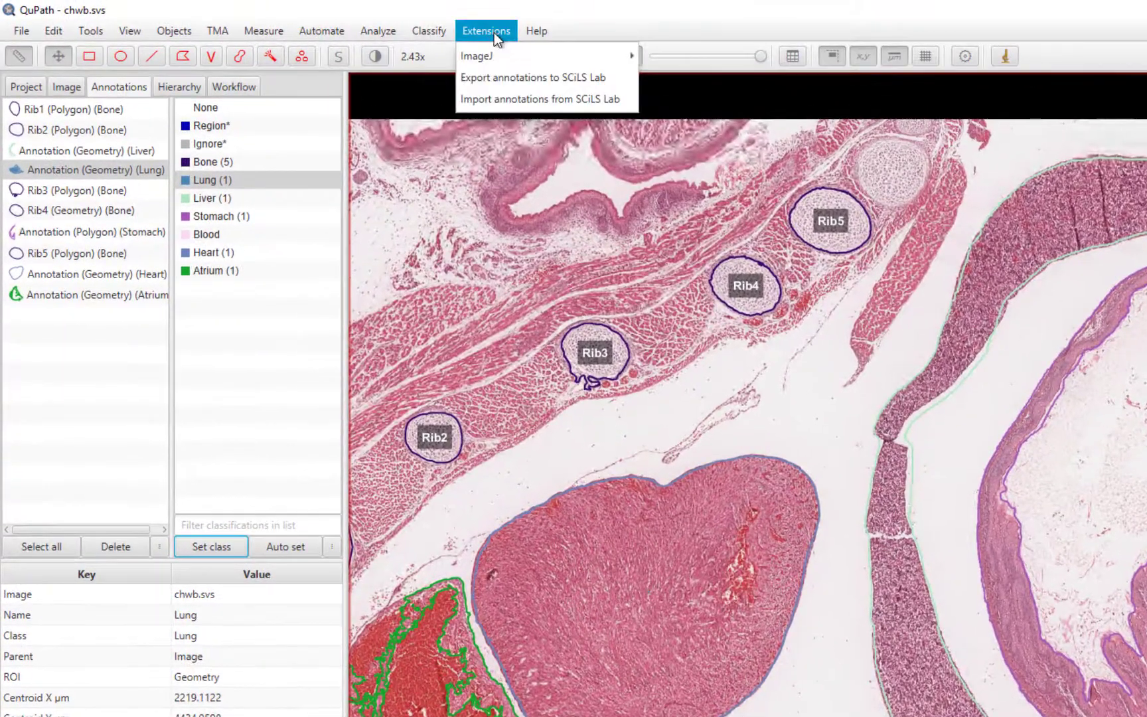
{"action": "left_click", "coordinate": [523, 79]}
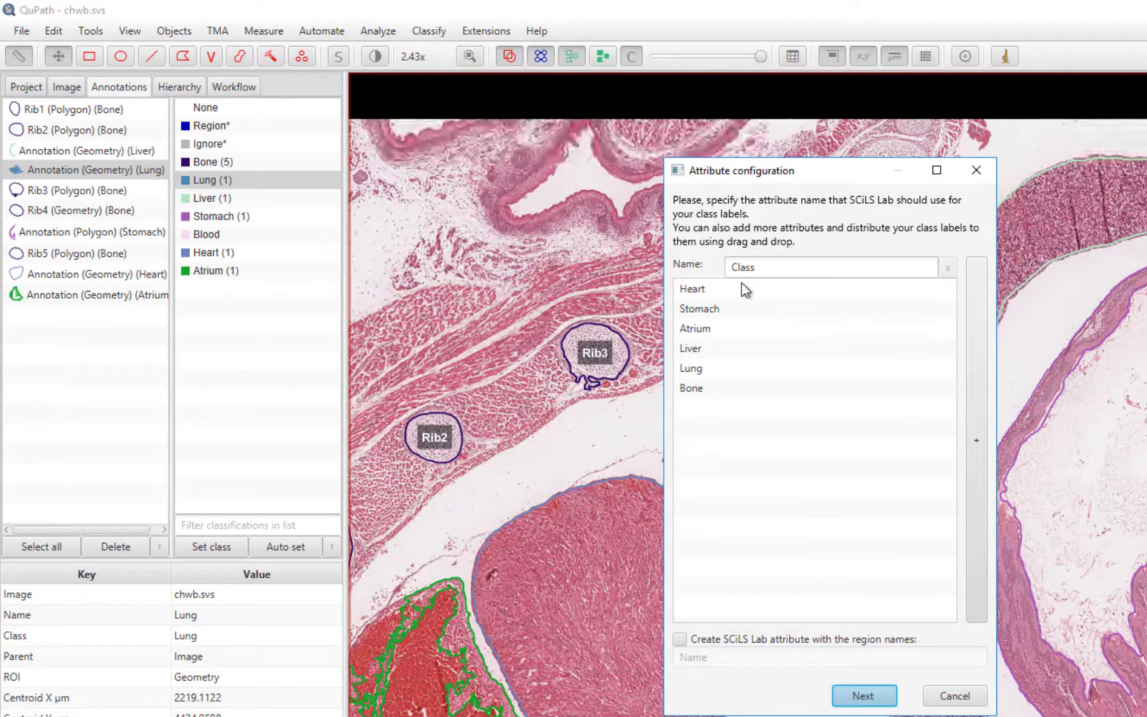
{"action": "left_click", "coordinate": [782, 269]}
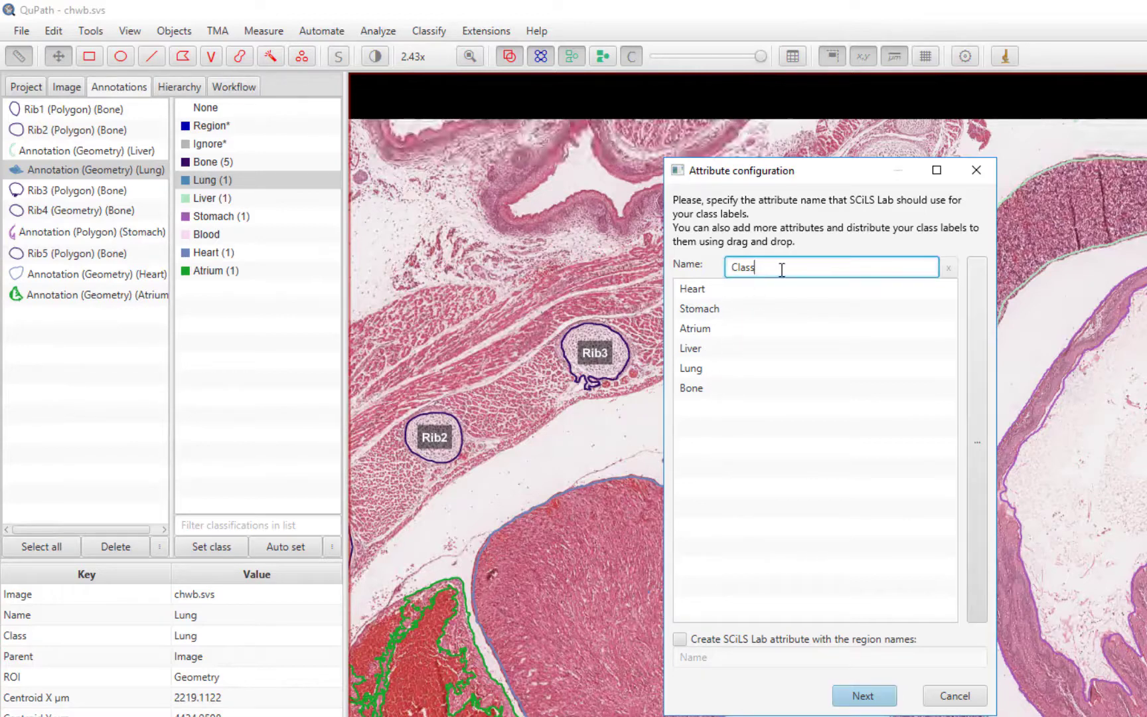
{"action": "double_click", "coordinate": [741, 268]}
{"action": "type", "text": "Tissue Type"}
{"action": "left_click", "coordinate": [976, 436]}
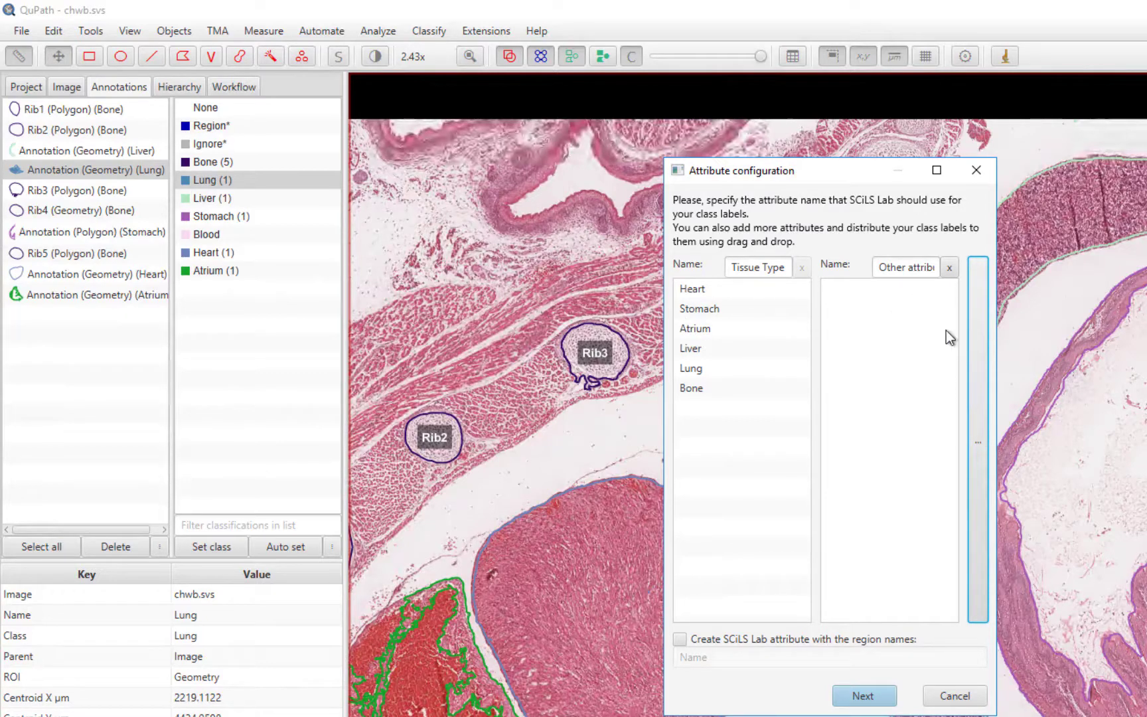
{"action": "left_click", "coordinate": [950, 268]}
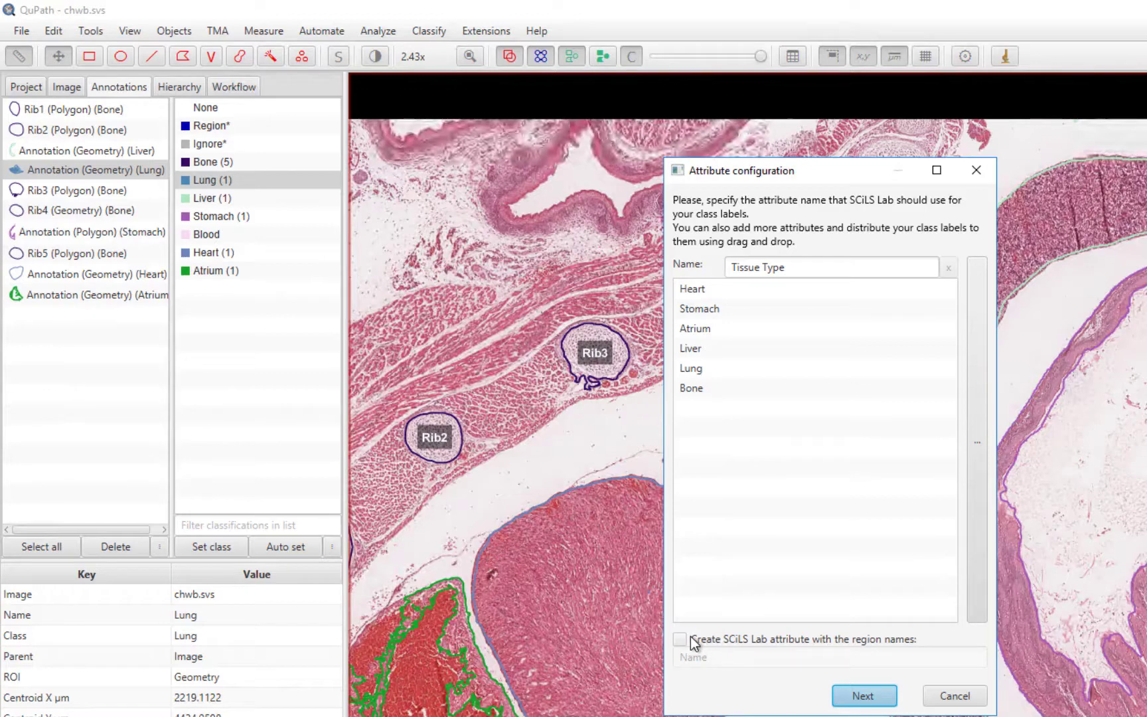
Step: Save the annotation export as export.sef in the Chest-histology folder
{"action": "left_click", "coordinate": [883, 699]}
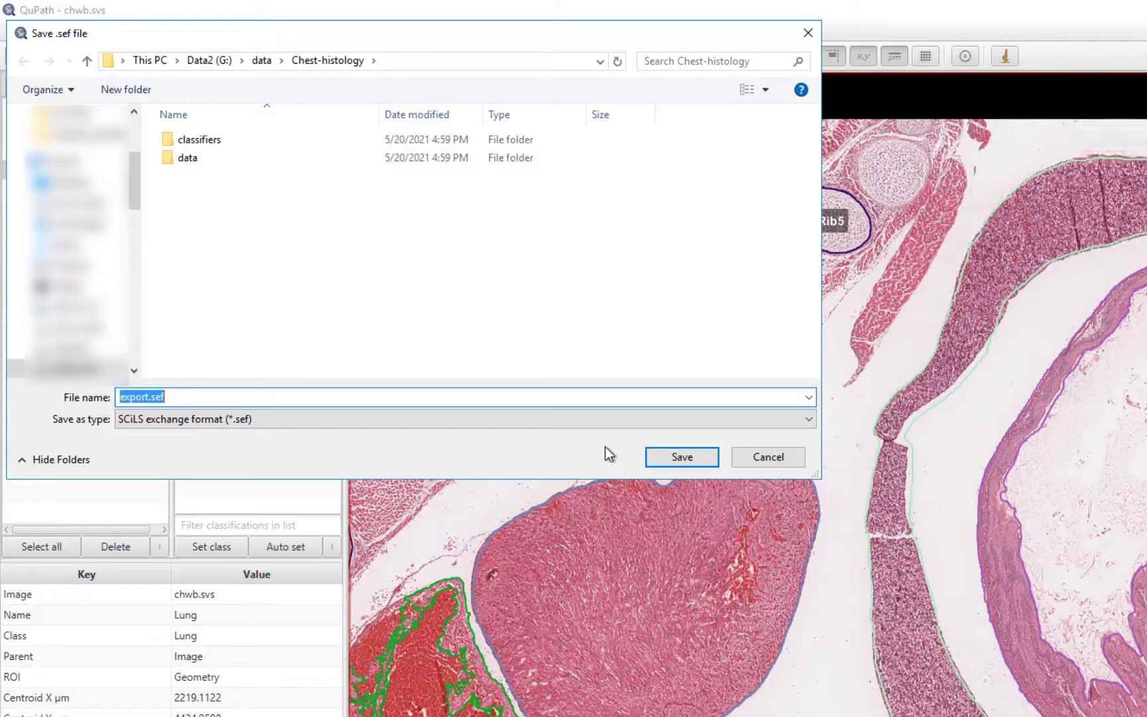
{"action": "left_click", "coordinate": [673, 455]}
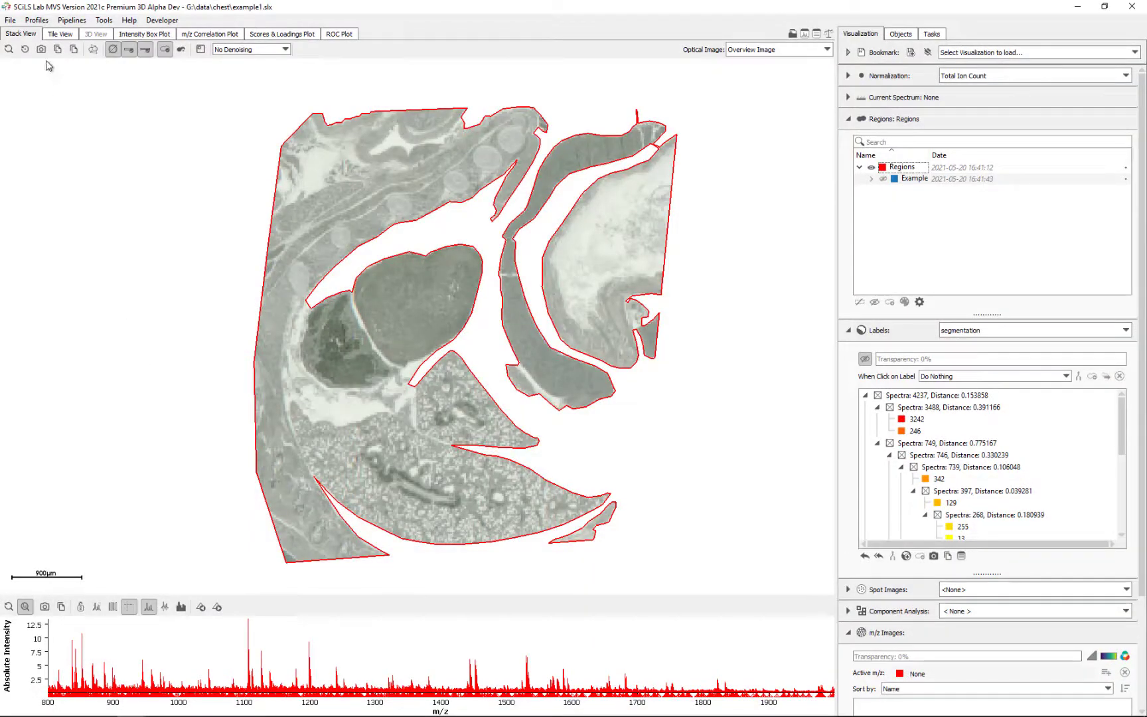
Step: Import regions from export.sef via File > Import > Region (SCiLS Exchange Format)
{"action": "left_click", "coordinate": [11, 22]}
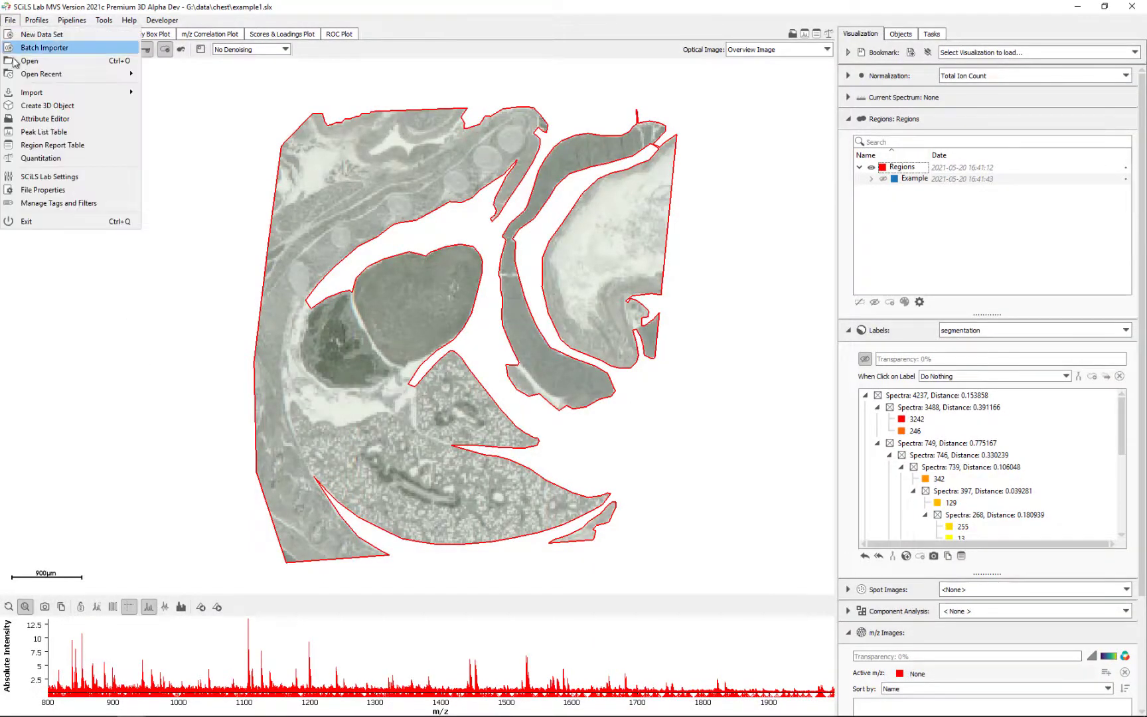
{"action": "mouse_move", "coordinate": [42, 94]}
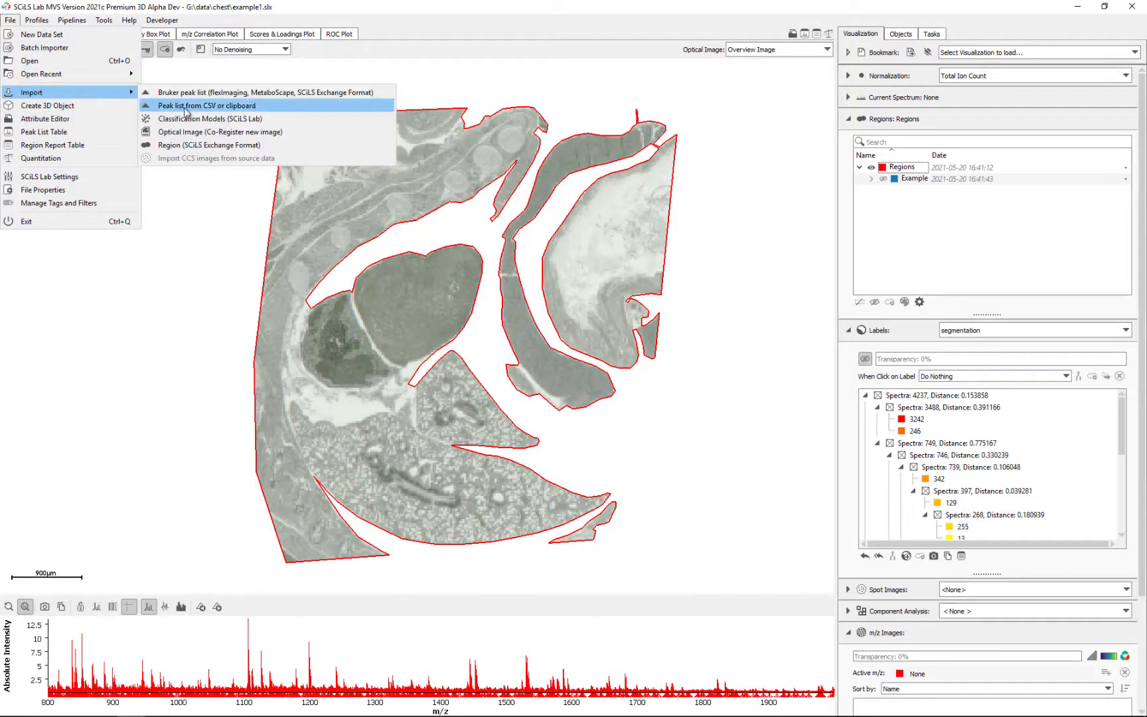
{"action": "left_click", "coordinate": [203, 146]}
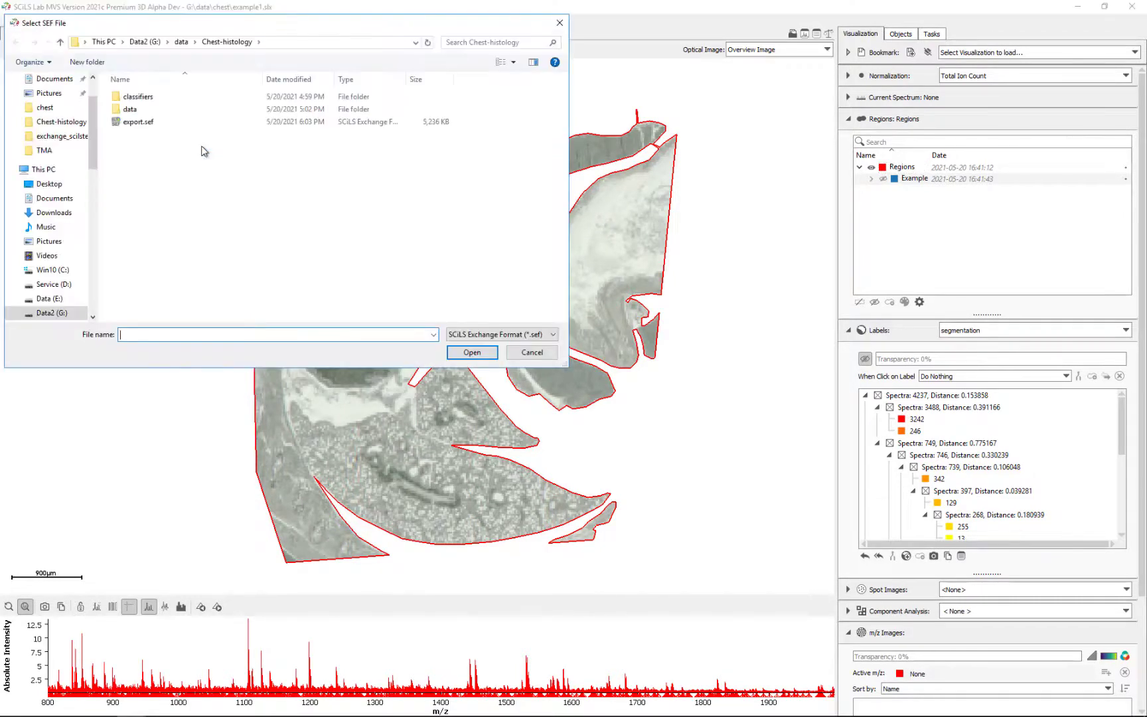
{"action": "left_click", "coordinate": [151, 123]}
{"action": "left_click", "coordinate": [472, 352]}
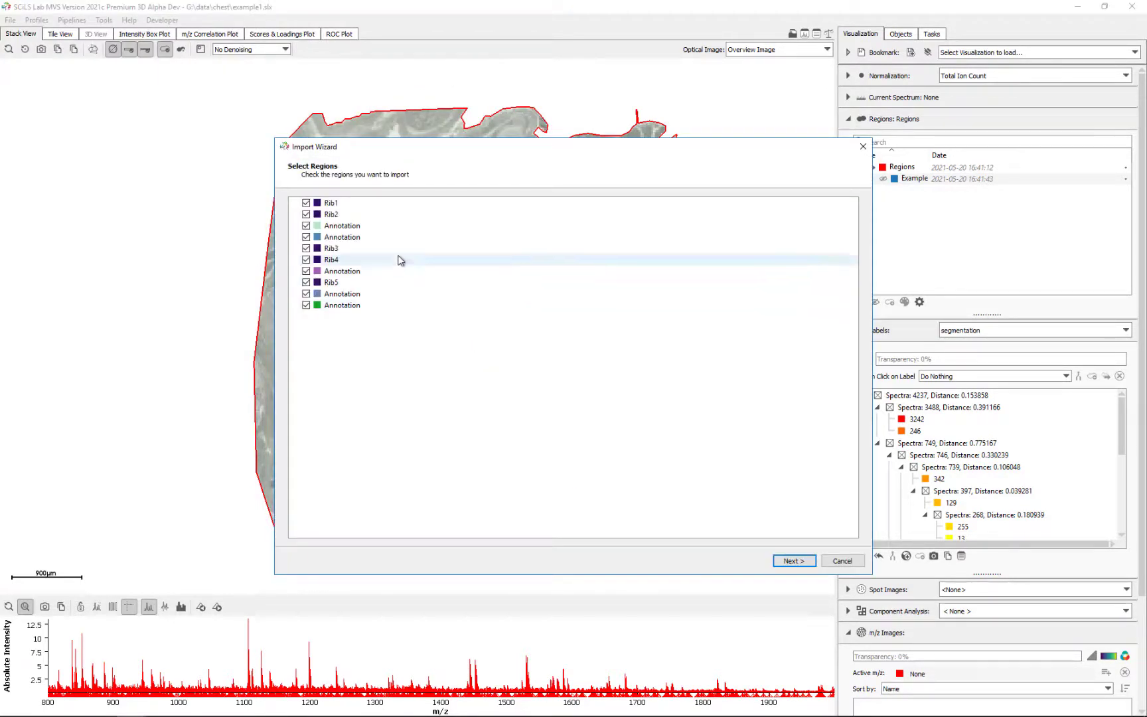
Step: Import all listed regions from export.sef into a new region 'annotations' under Regions
{"action": "left_click", "coordinate": [802, 566]}
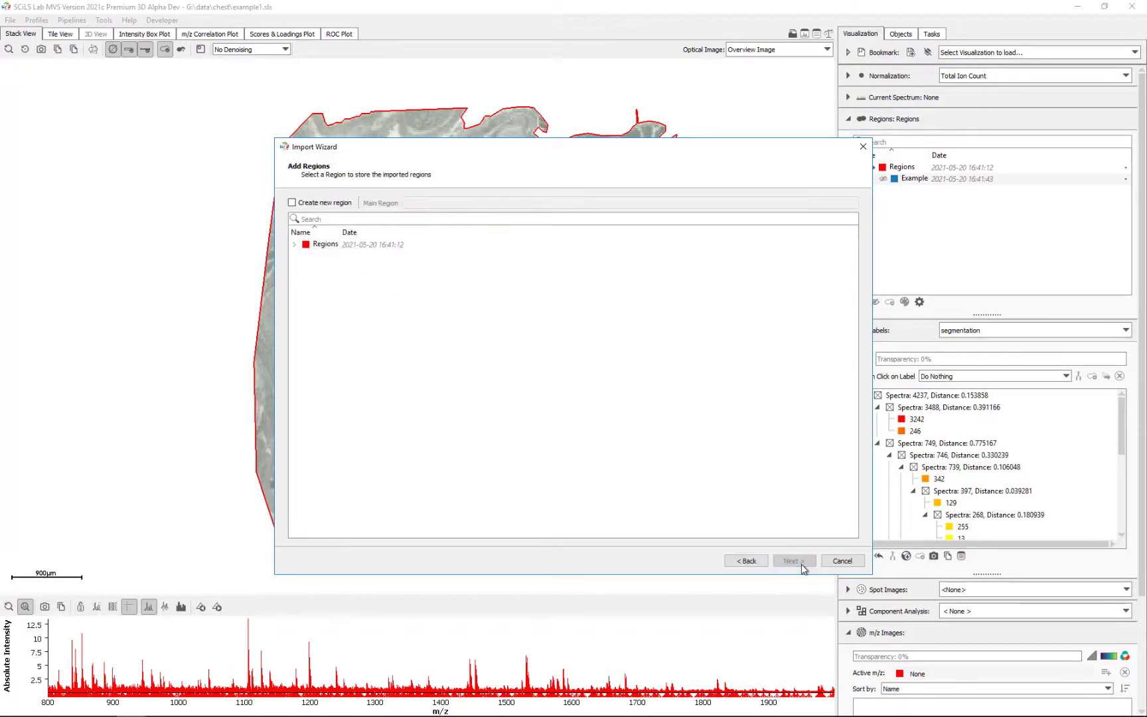
{"action": "left_click", "coordinate": [293, 203]}
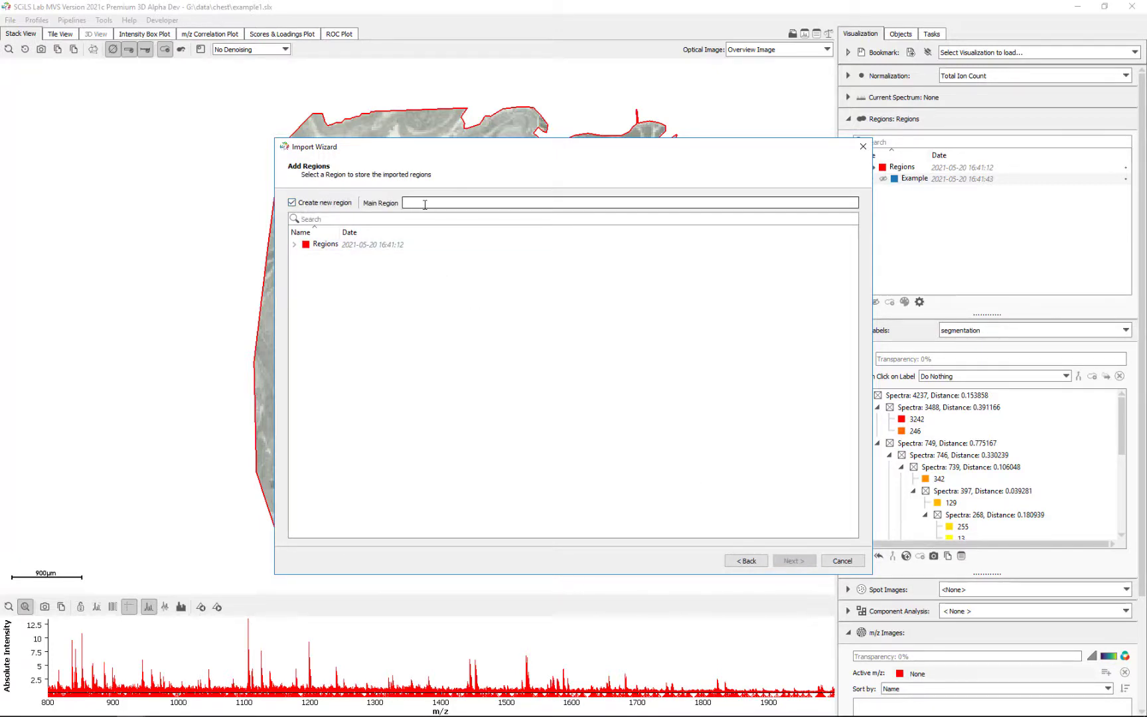
{"action": "type", "text": "annotationbs"}
{"action": "key", "text": "BackSpace"}
{"action": "key", "text": "BackSpace"}
{"action": "type", "text": "s"}
{"action": "left_click", "coordinate": [325, 245]}
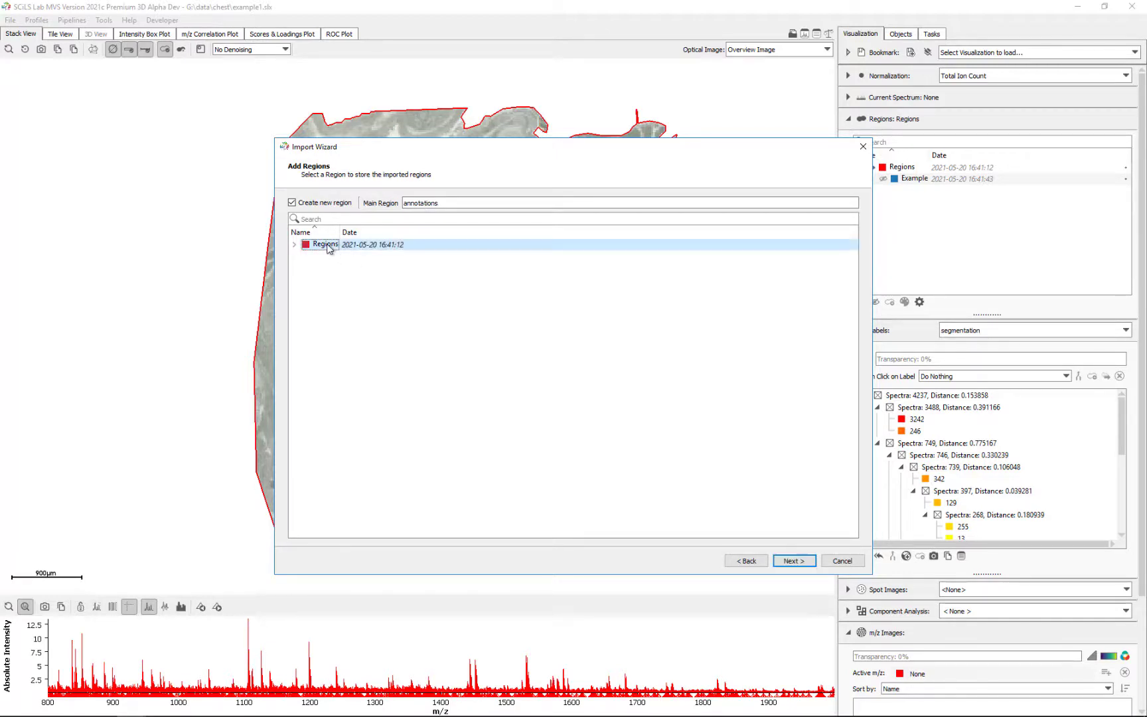
{"action": "left_click", "coordinate": [796, 562]}
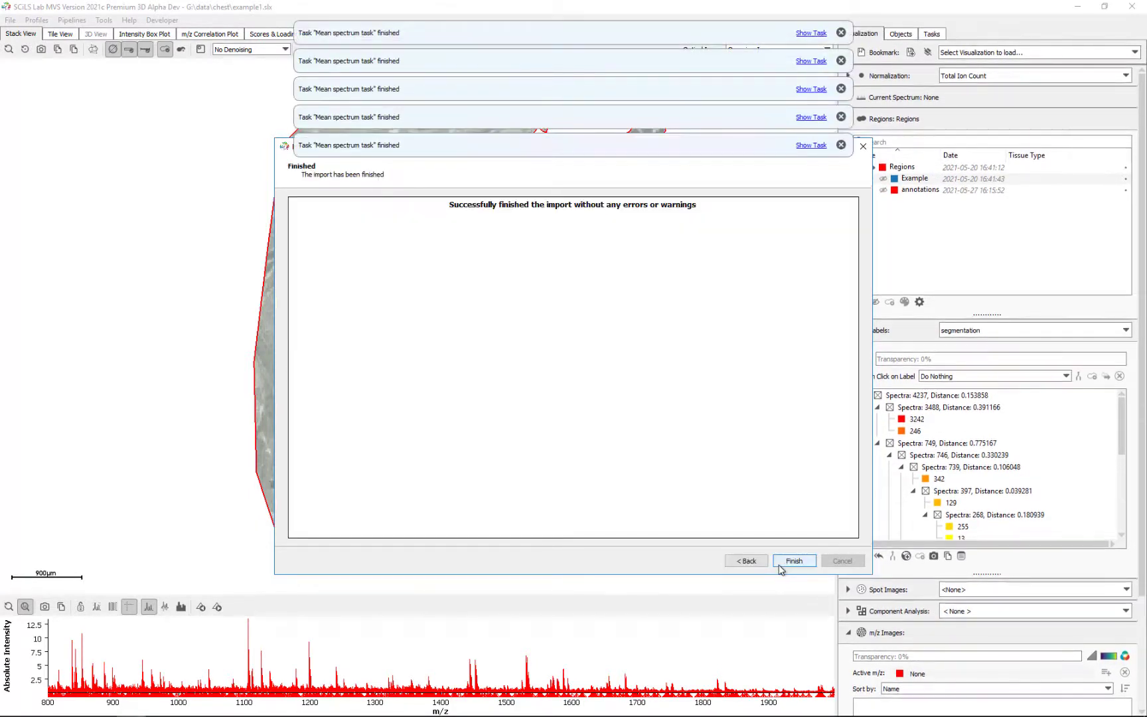
{"action": "left_click", "coordinate": [781, 564]}
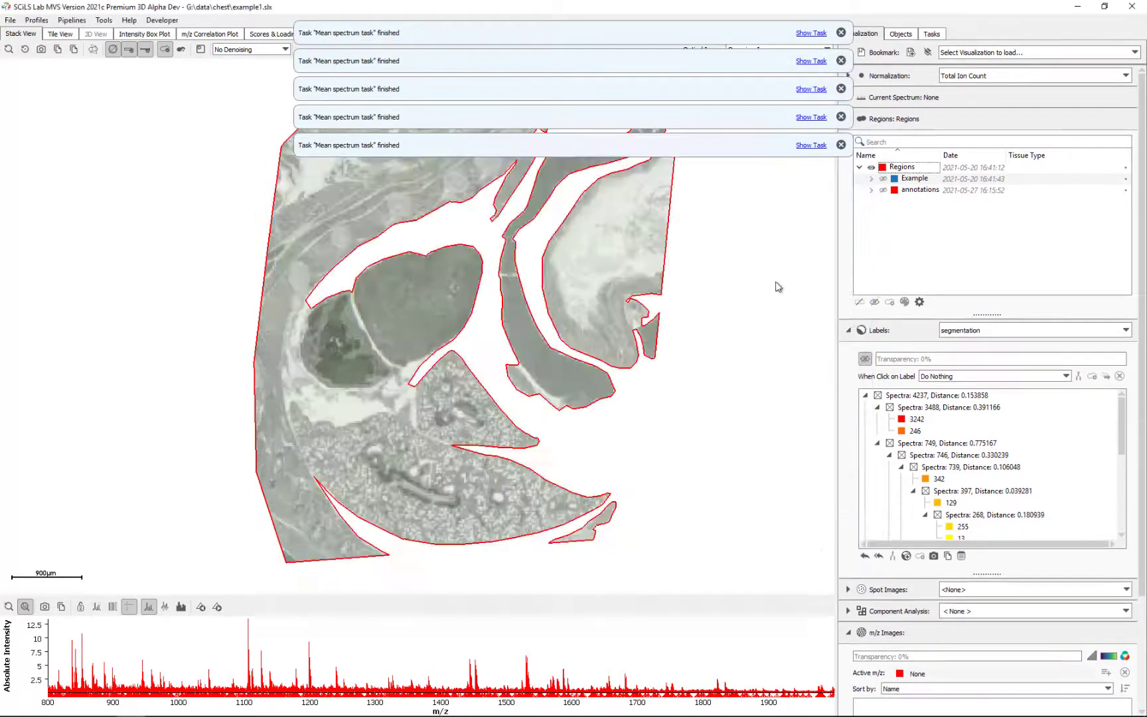
Step: Expand the annotations region to list Rib1–Rib5 as Bone and the tissue annotations
{"action": "left_click", "coordinate": [872, 191]}
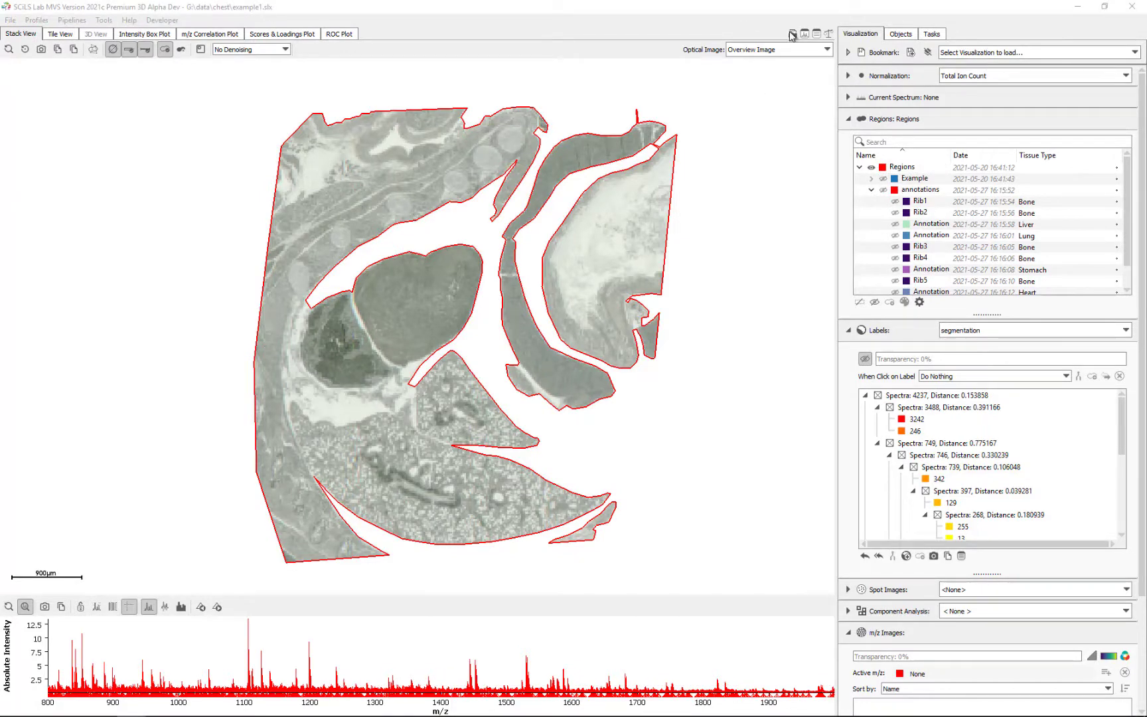
Step: In the Attribute Editor settings, enable Use as Region for the Tissue Type attribute
{"action": "left_click", "coordinate": [793, 33]}
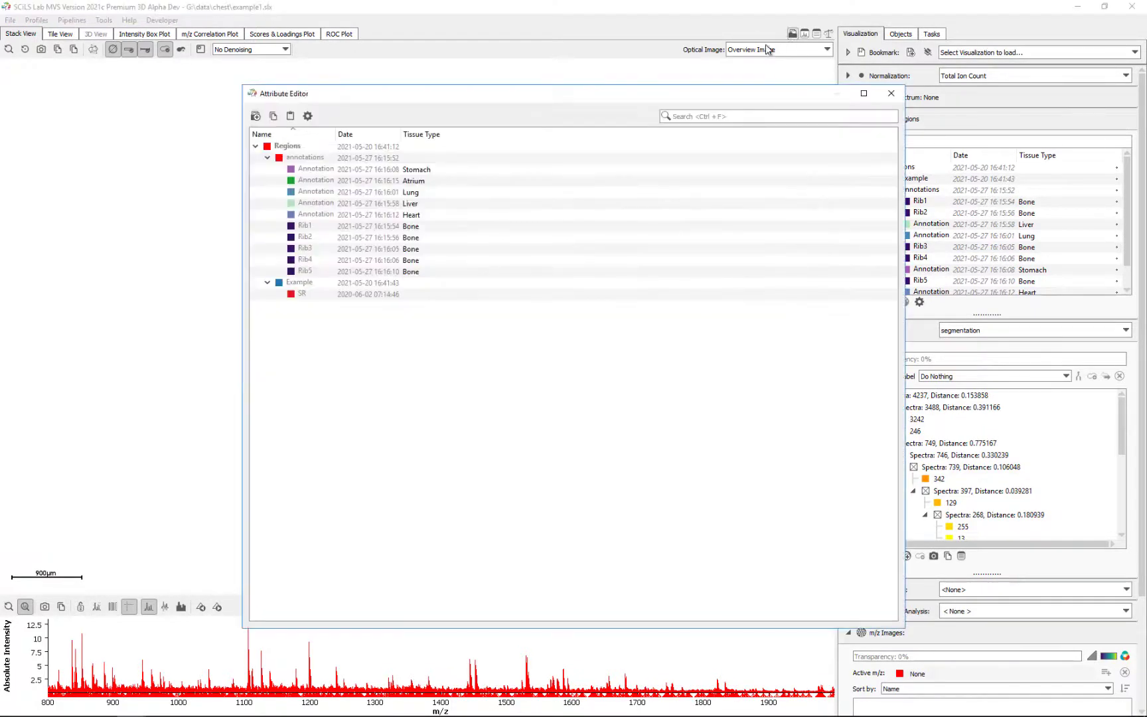
{"action": "left_click", "coordinate": [308, 115]}
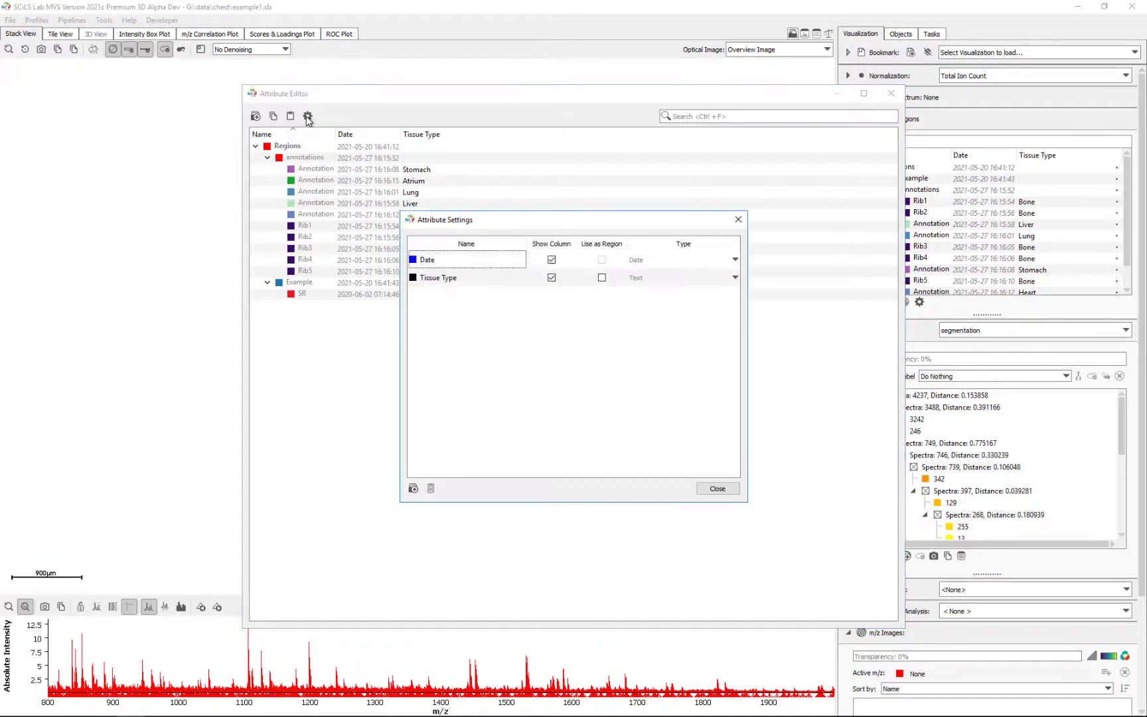
{"action": "left_click", "coordinate": [602, 278]}
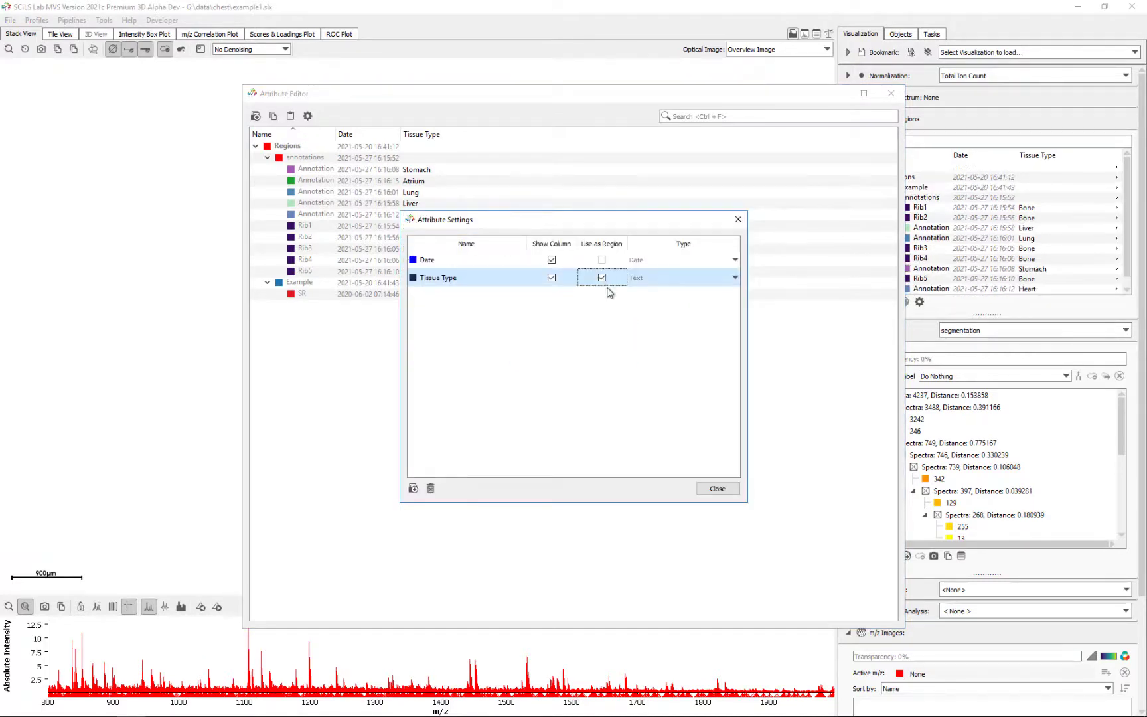
{"action": "left_click", "coordinate": [718, 489]}
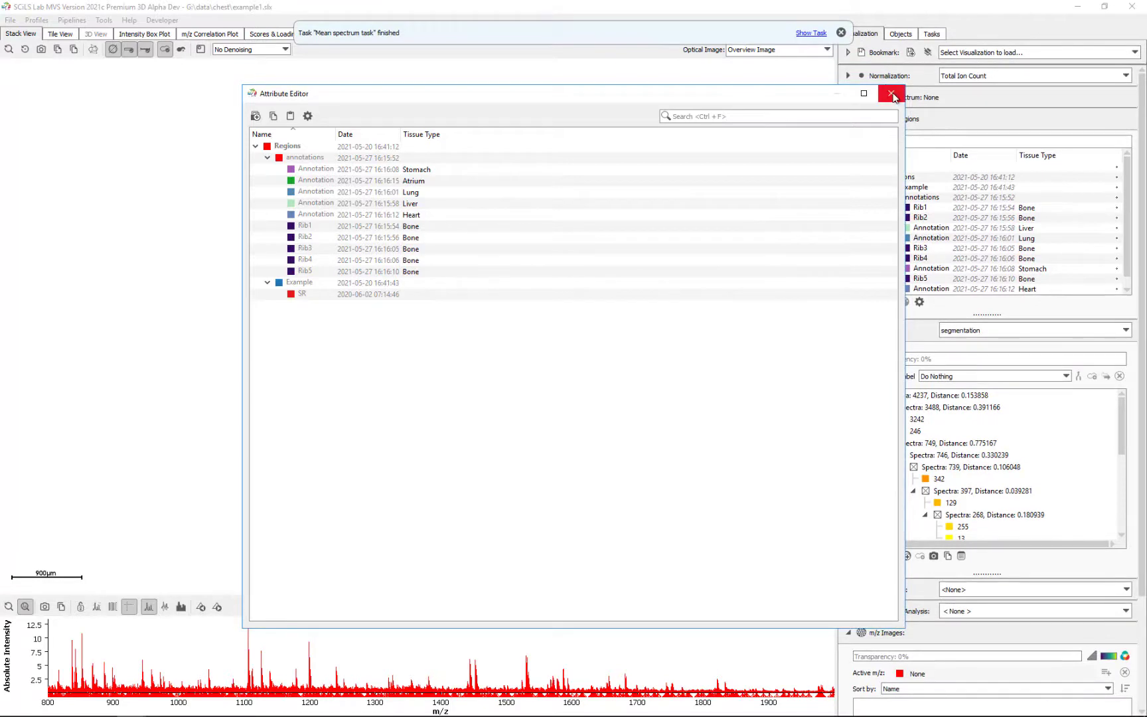
{"action": "left_click", "coordinate": [892, 95]}
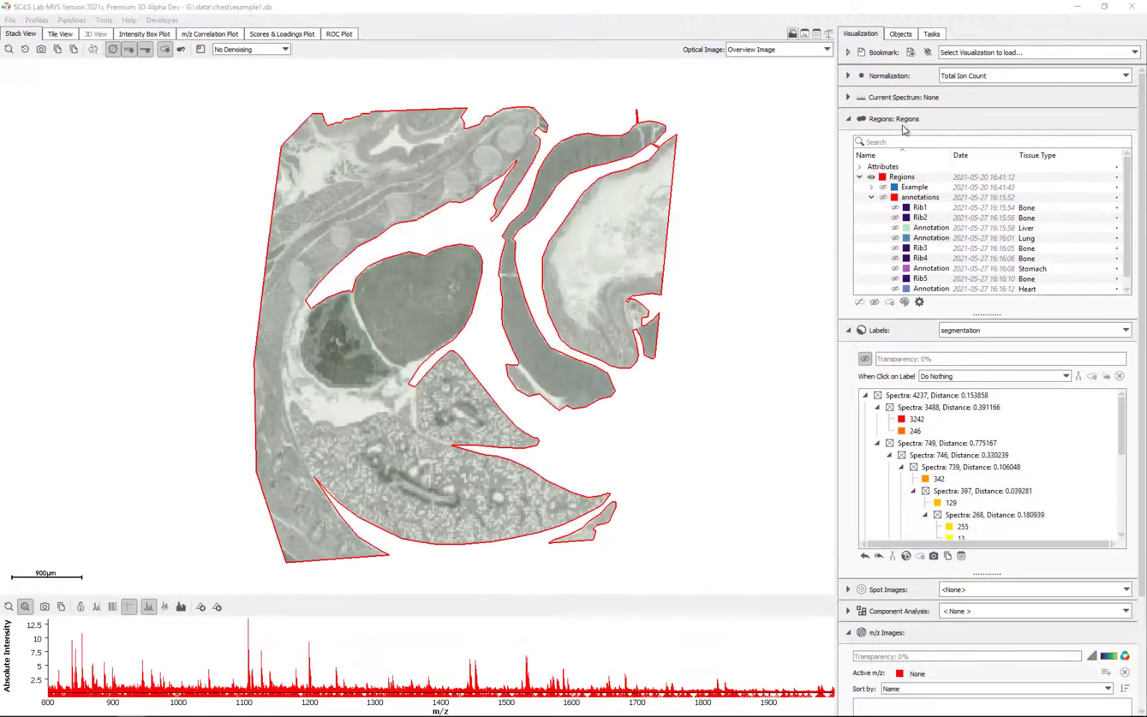
Step: Show only the Atrium, Bone, Heart, Liver, Lung and Stomach regions with the pca overlay
{"action": "left_click", "coordinate": [861, 167]}
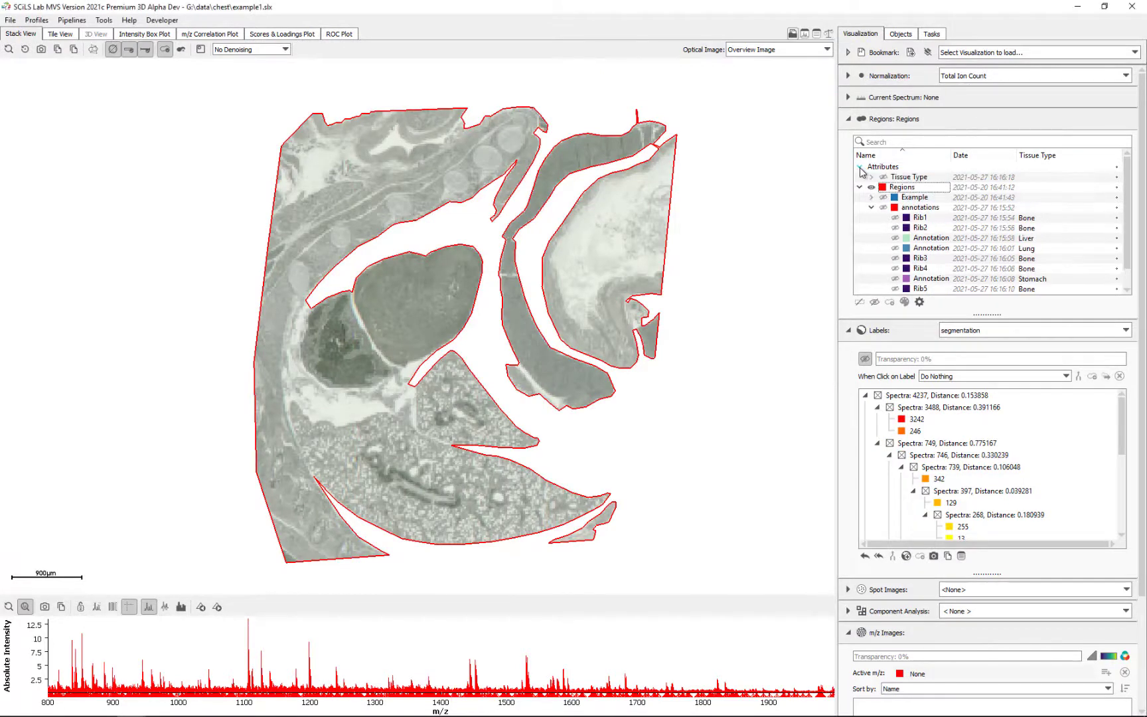
{"action": "left_click", "coordinate": [872, 187]}
{"action": "left_click", "coordinate": [872, 177]}
{"action": "left_click", "coordinate": [895, 187]}
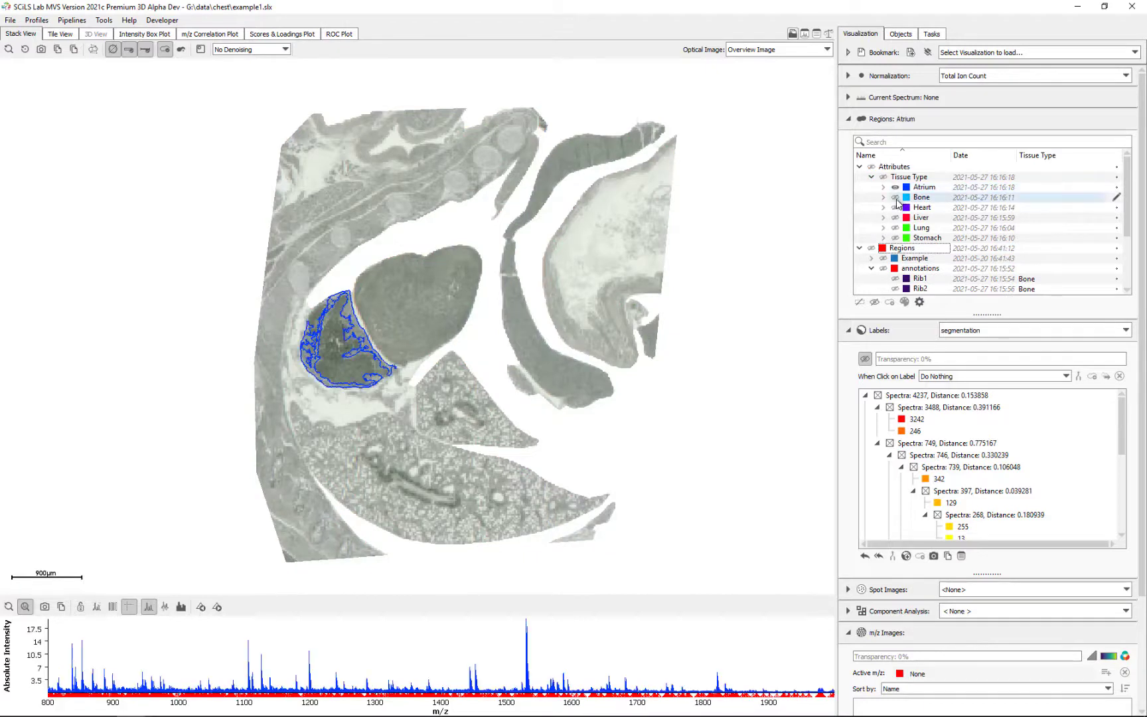
{"action": "left_click", "coordinate": [895, 197]}
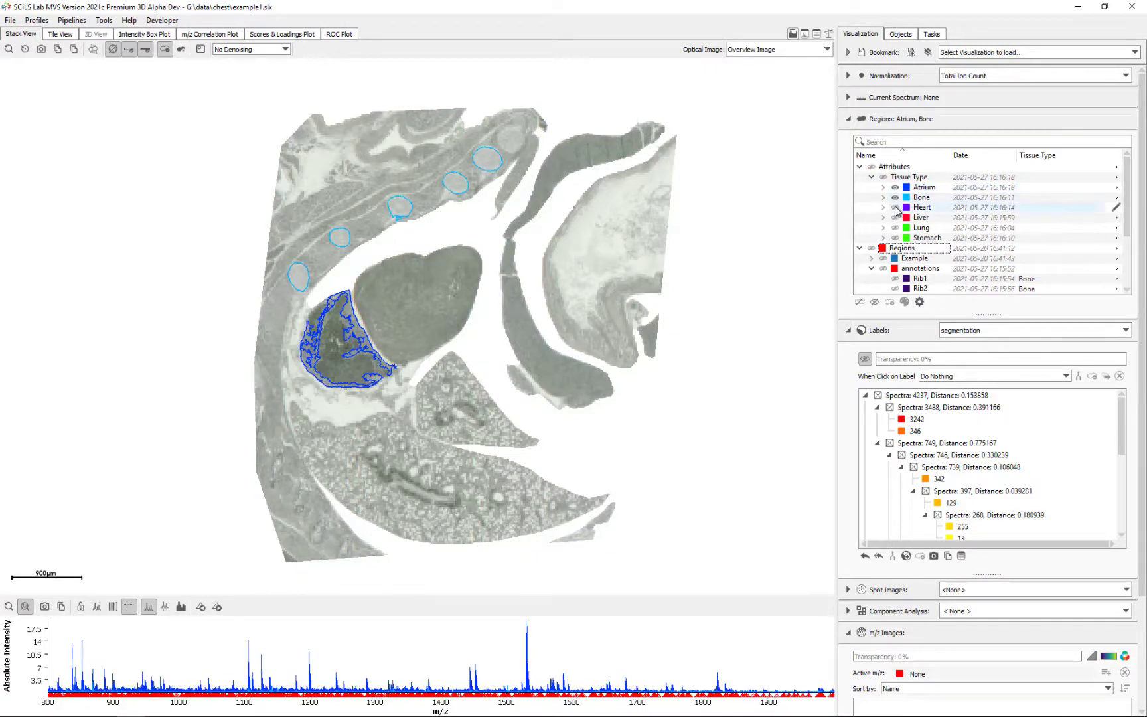
{"action": "left_click", "coordinate": [895, 208]}
{"action": "left_click", "coordinate": [895, 217]}
{"action": "left_click", "coordinate": [895, 228]}
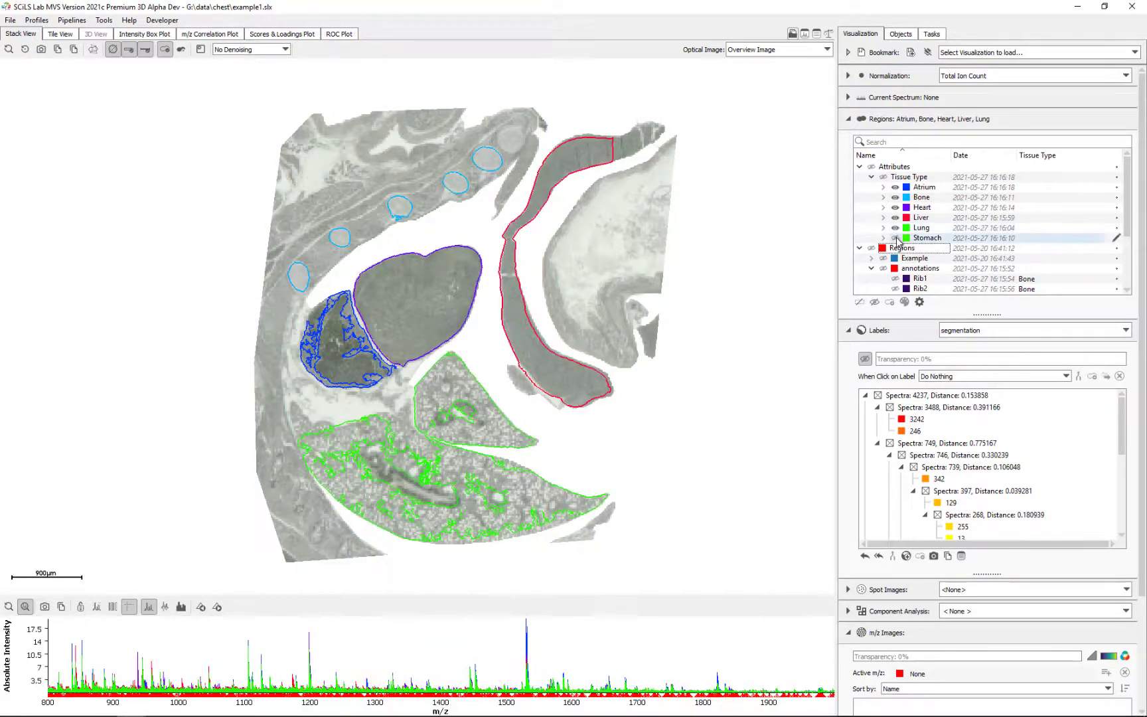
{"action": "left_click", "coordinate": [895, 238]}
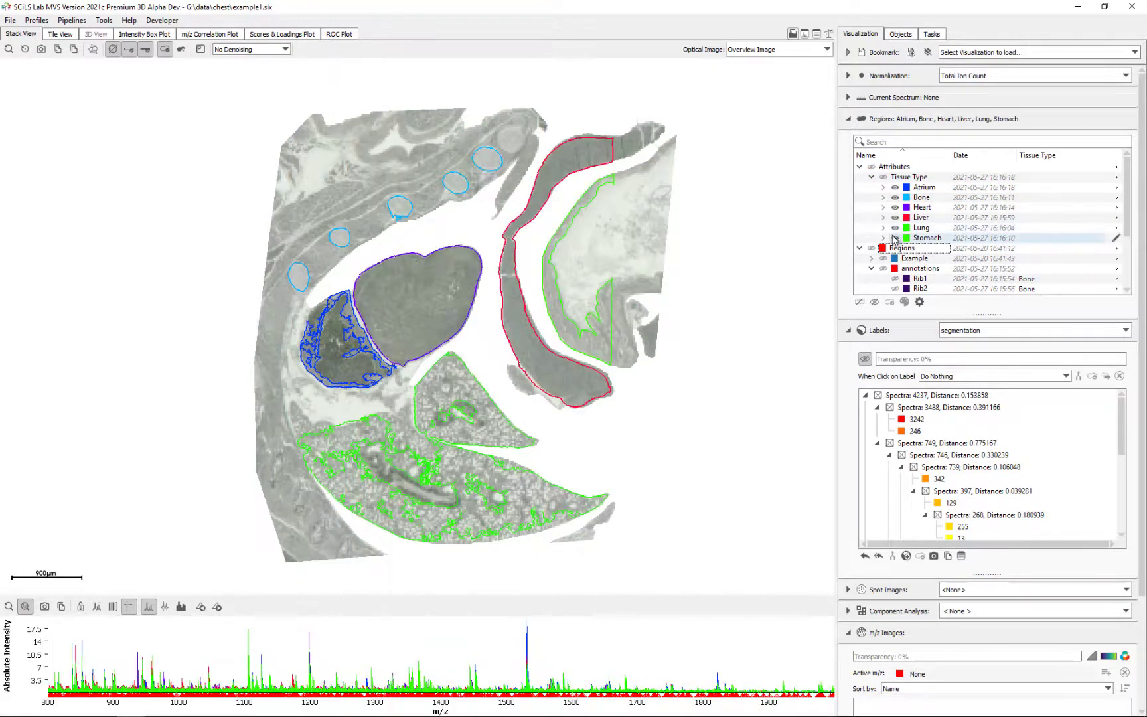
{"action": "left_click", "coordinate": [977, 610]}
{"action": "left_click", "coordinate": [976, 636]}
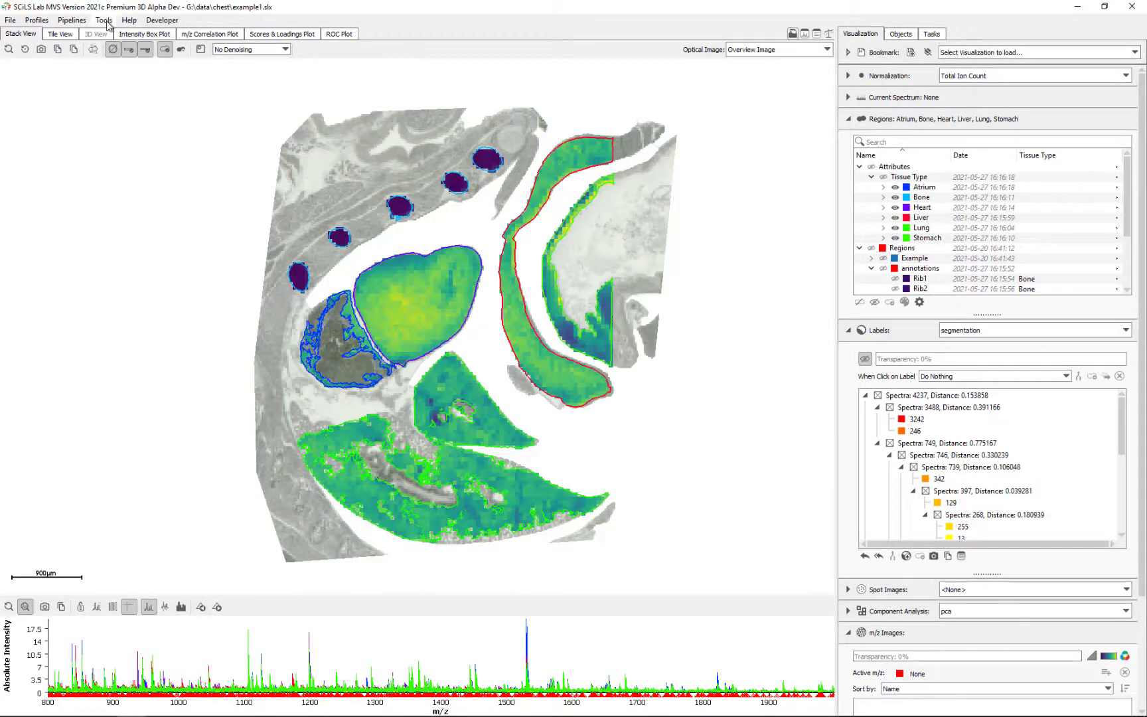
Step: Show the PCA Scores & Loadings Plot with points coloured by segmentation labels
{"action": "left_click", "coordinate": [281, 34]}
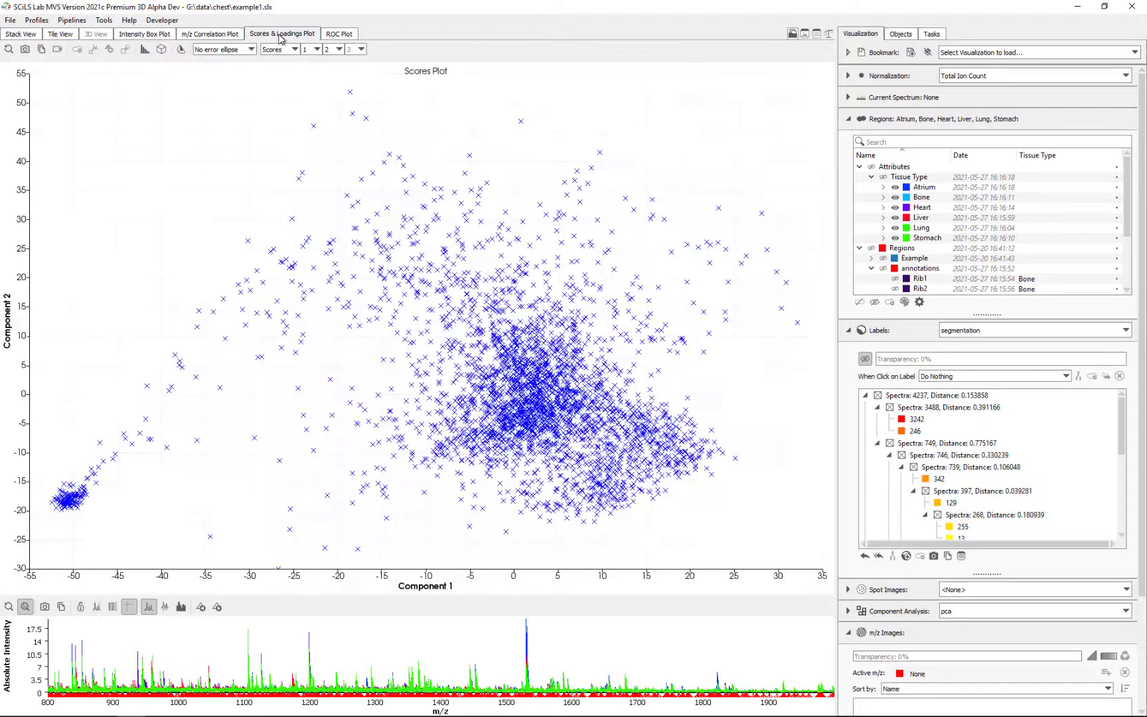
{"action": "left_click", "coordinate": [180, 50]}
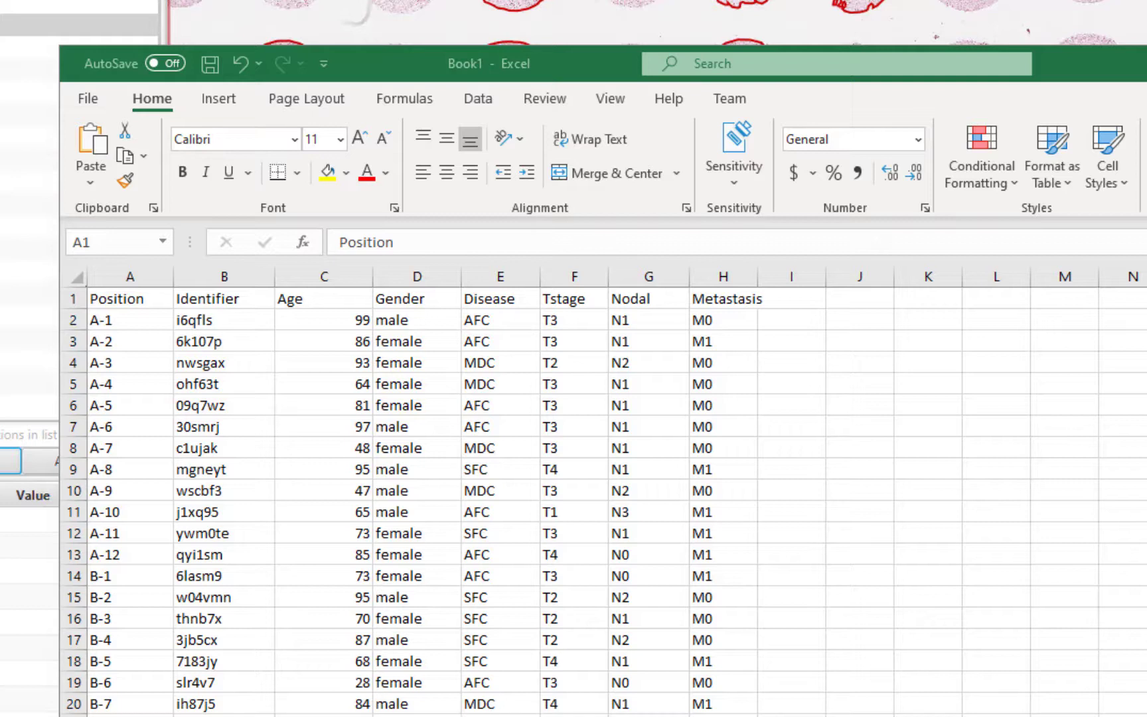
Step: Bring the QuPath TMA image forward and start the TMA dearrayer
{"action": "left_click", "coordinate": [42, 530]}
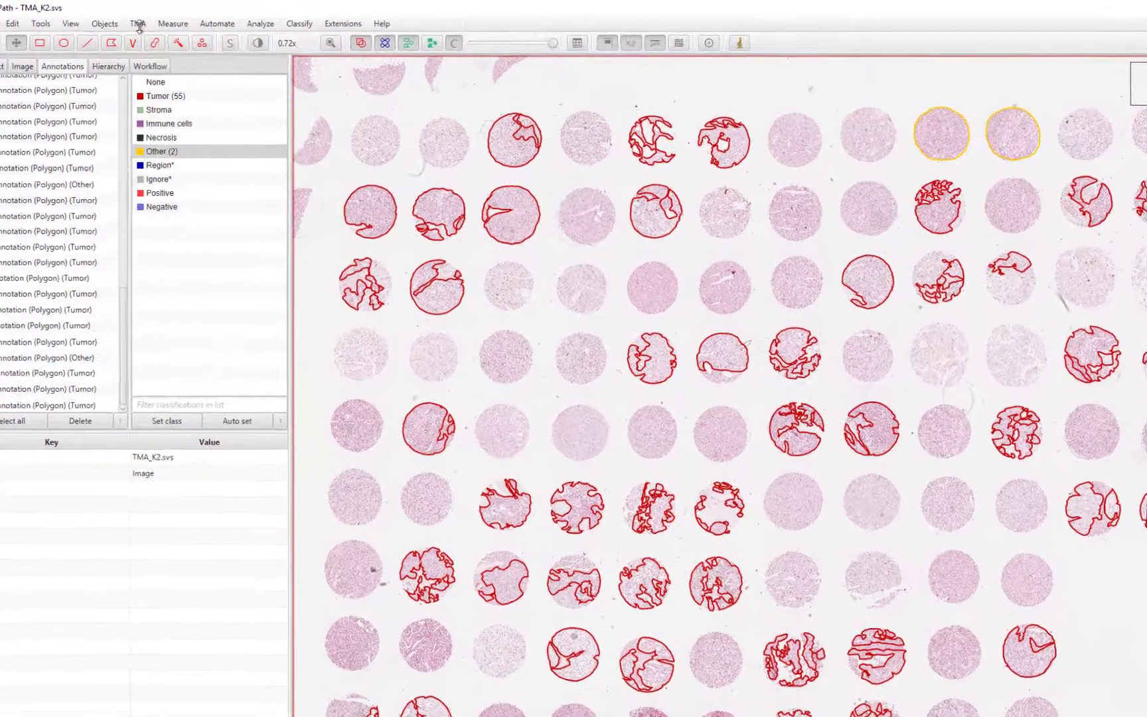
{"action": "left_click", "coordinate": [144, 22]}
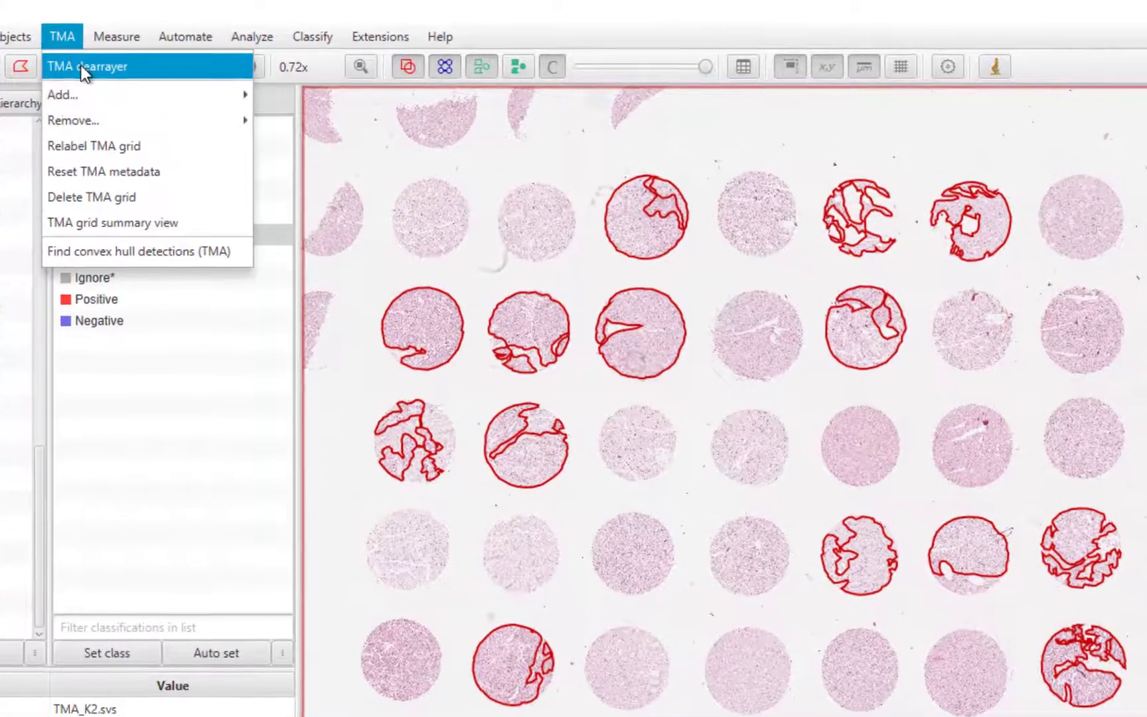
{"action": "left_click", "coordinate": [81, 66]}
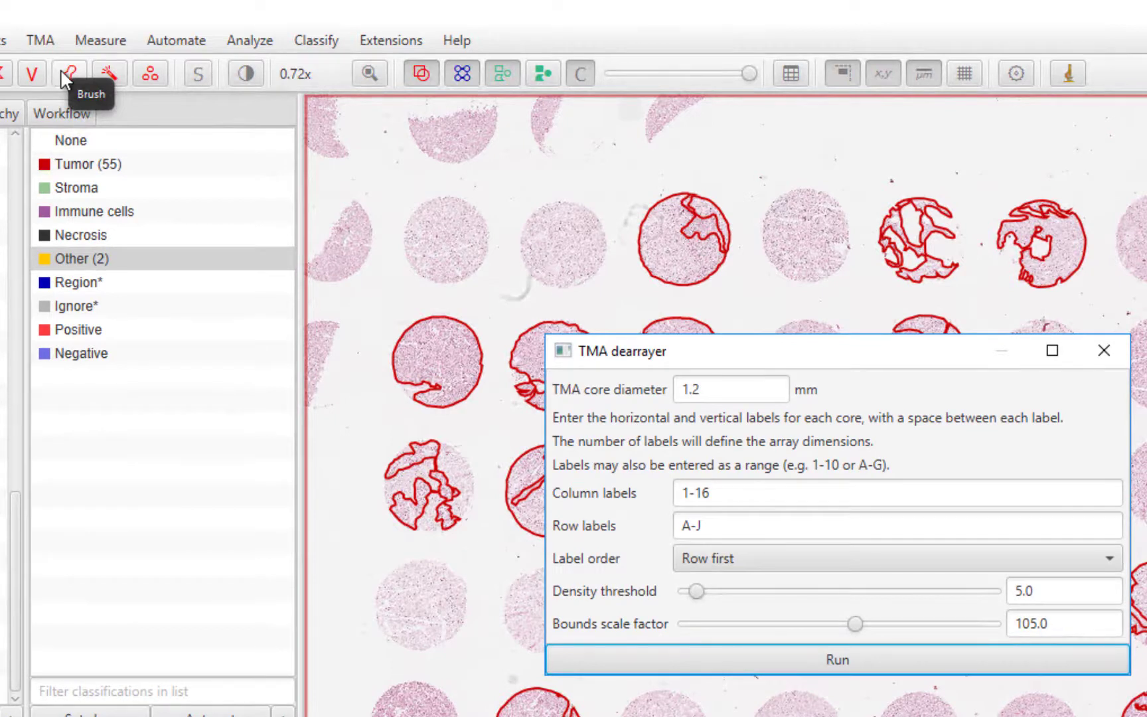
Step: Change the dearrayer's column labels to 1-12 and row labels to A-I
{"action": "left_click", "coordinate": [717, 492]}
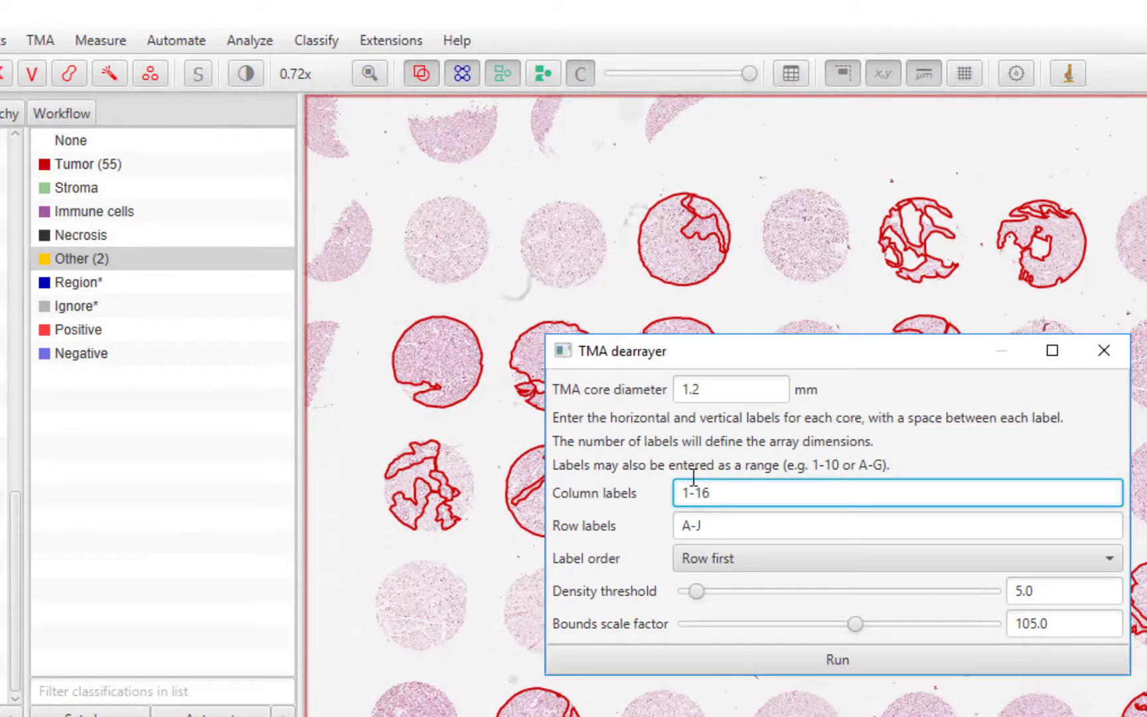
{"action": "key", "text": "BackSpace"}
{"action": "type", "text": "2"}
{"action": "left_click", "coordinate": [716, 528]}
{"action": "key", "text": "BackSpace"}
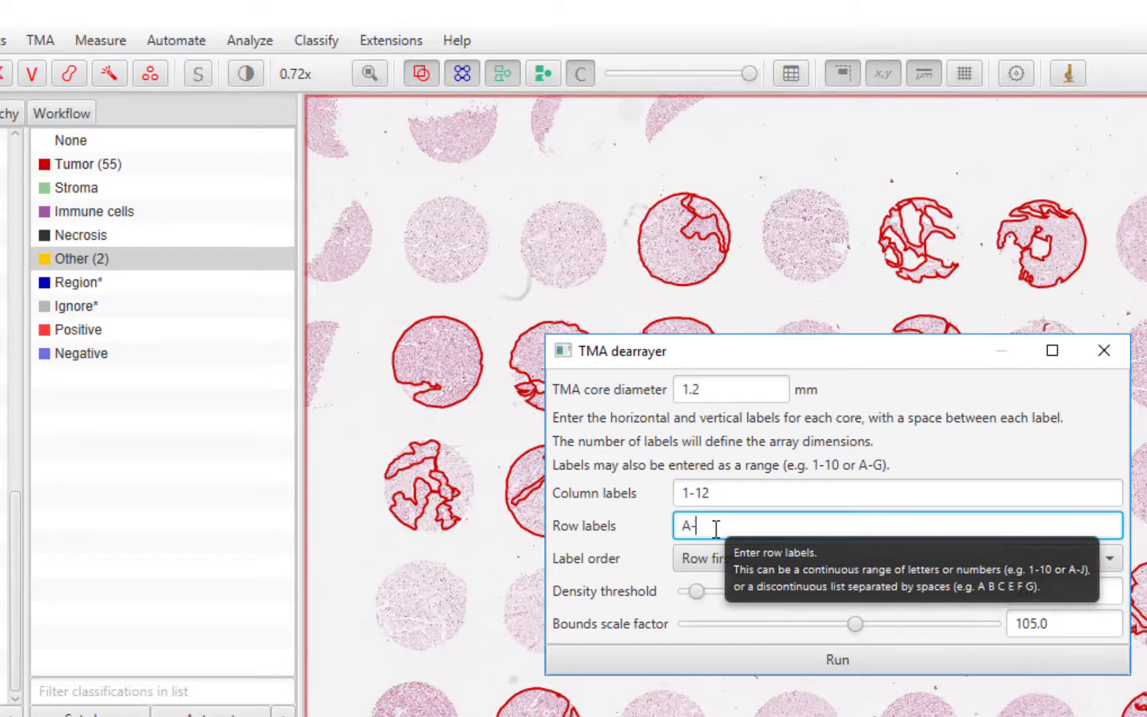
{"action": "type", "text": "I"}
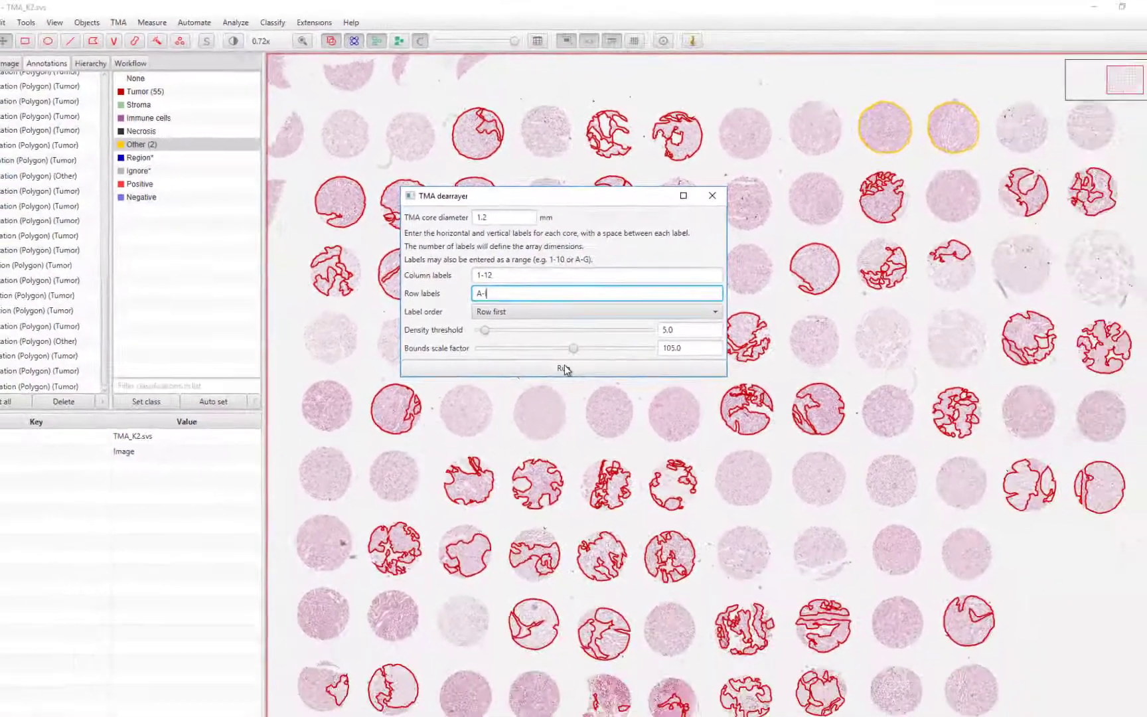
Step: Run the dearrayer to fit the 12-by-9 core grid, then close the dialog
{"action": "left_click", "coordinate": [735, 551]}
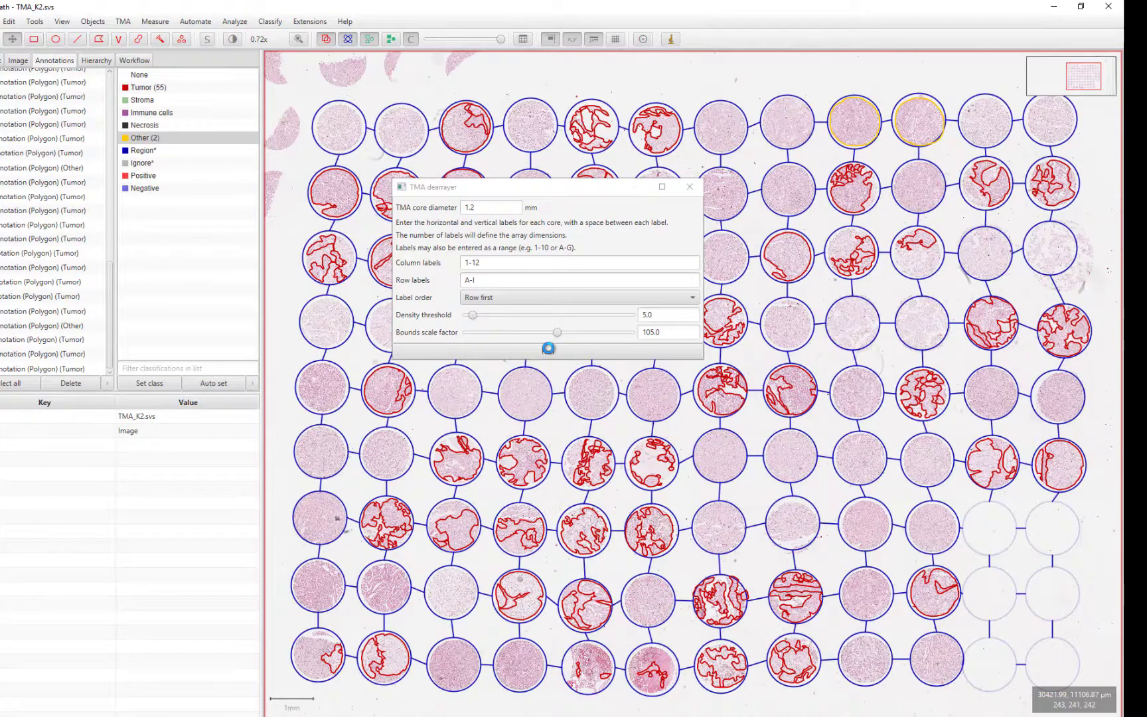
{"action": "left_click", "coordinate": [688, 188]}
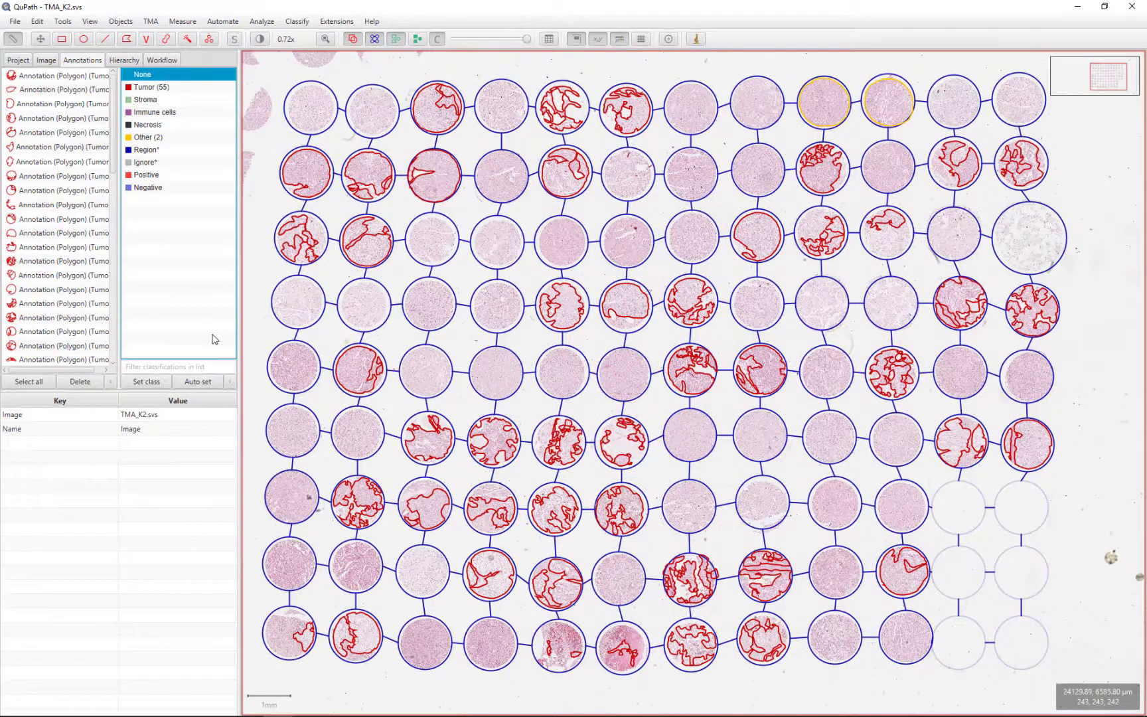
Step: Enable Show TMA grid labels so cores display A-1 through I-12
{"action": "left_click", "coordinate": [97, 21]}
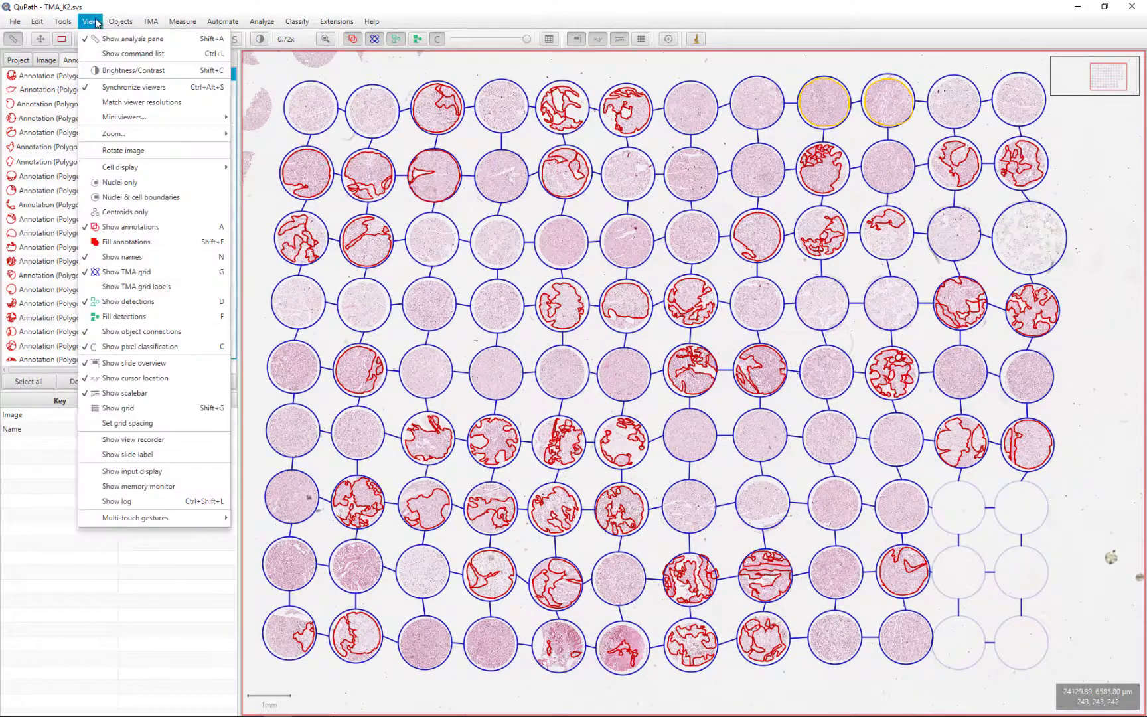
{"action": "left_click", "coordinate": [137, 287]}
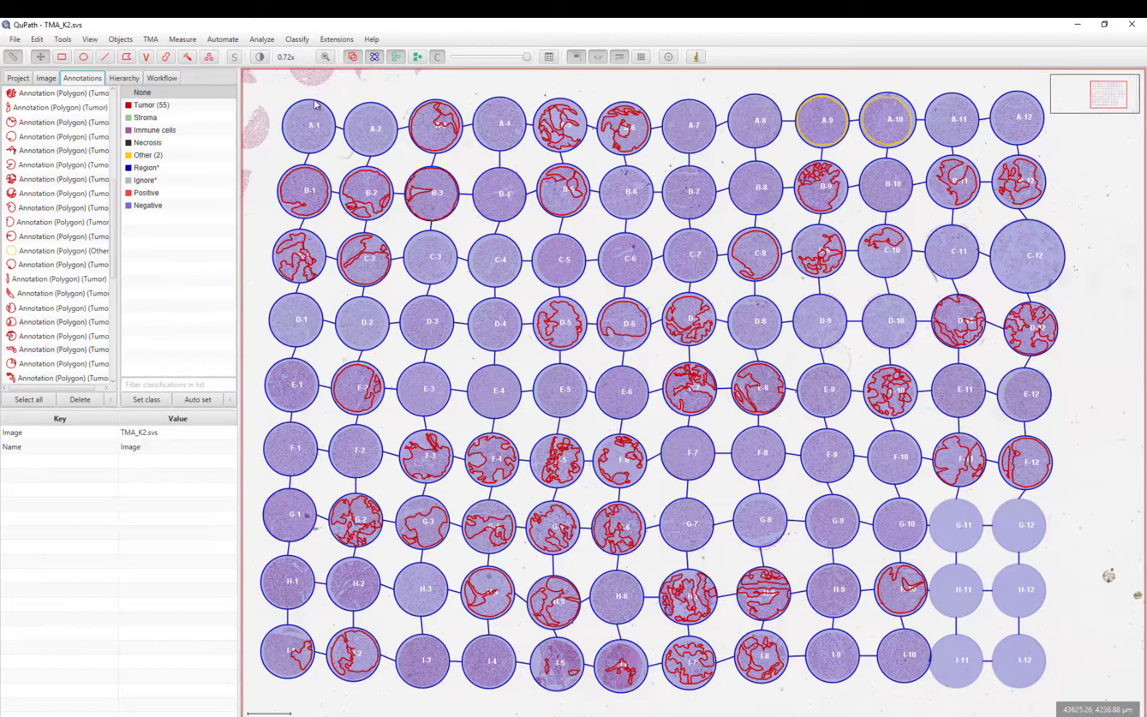
Step: Export the annotations to SCiLS Lab as export.sef with the TMA core attribute added
{"action": "left_click", "coordinate": [344, 42]}
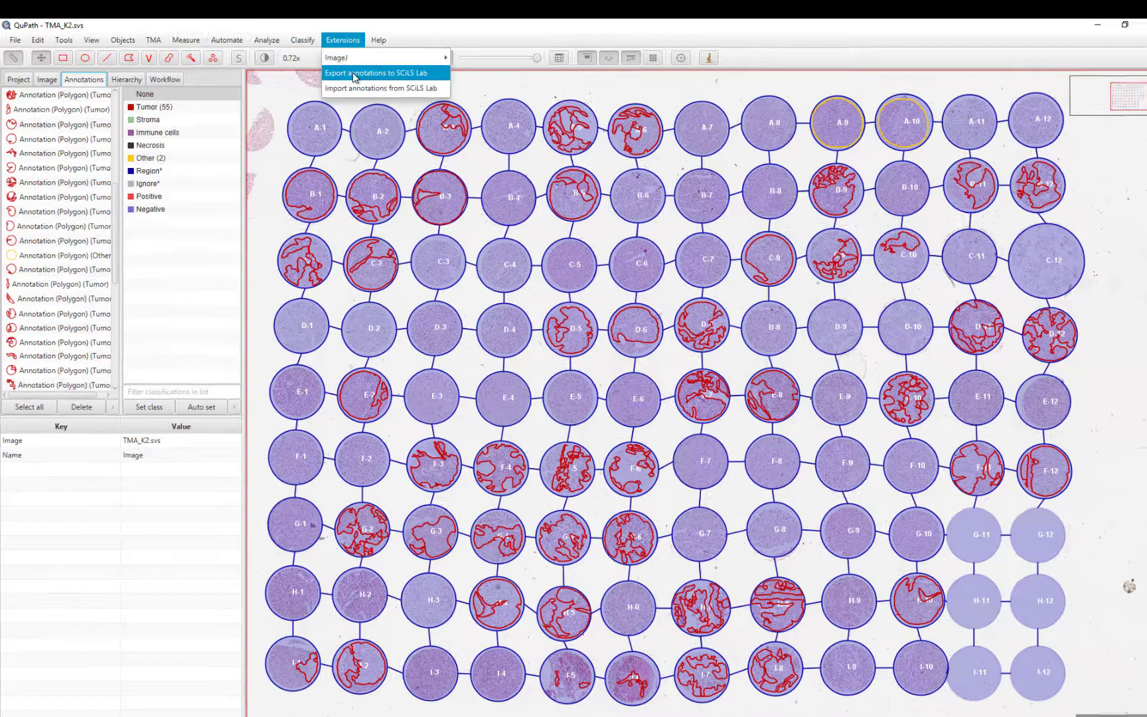
{"action": "left_click", "coordinate": [347, 72]}
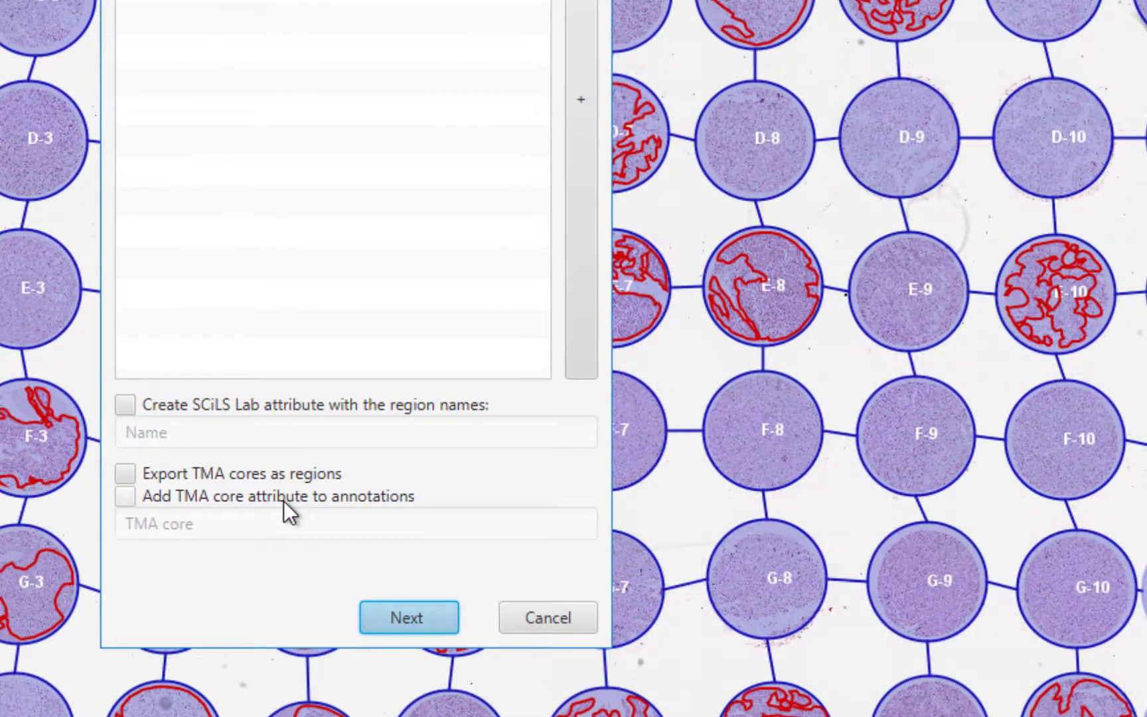
{"action": "left_click", "coordinate": [125, 497]}
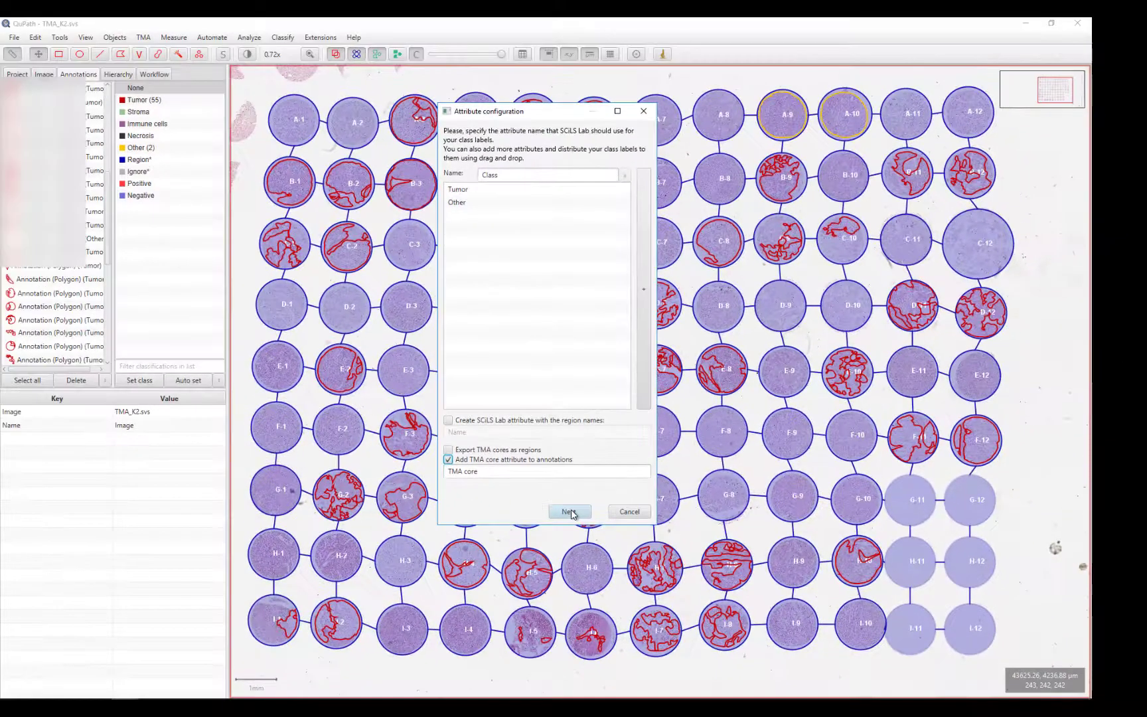
{"action": "left_click", "coordinate": [409, 618]}
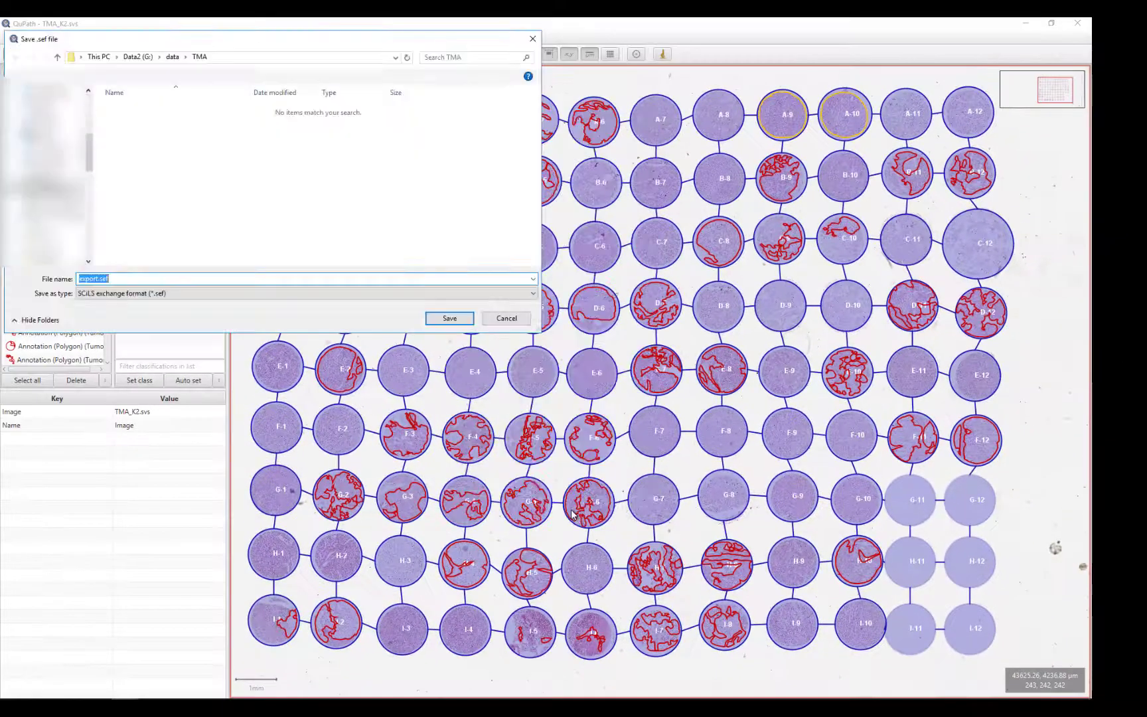
{"action": "left_click", "coordinate": [460, 322]}
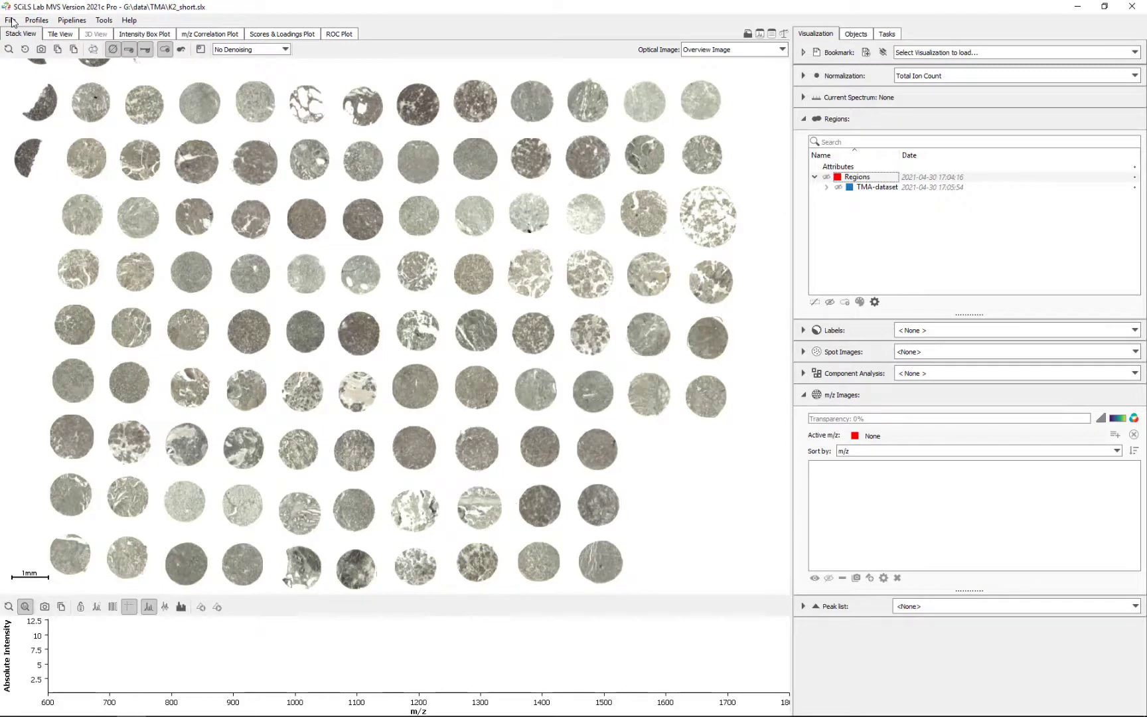
Step: Start a Region (SCiLS Exchange Format) import from export.sef
{"action": "left_click", "coordinate": [11, 21]}
{"action": "mouse_move", "coordinate": [26, 92]}
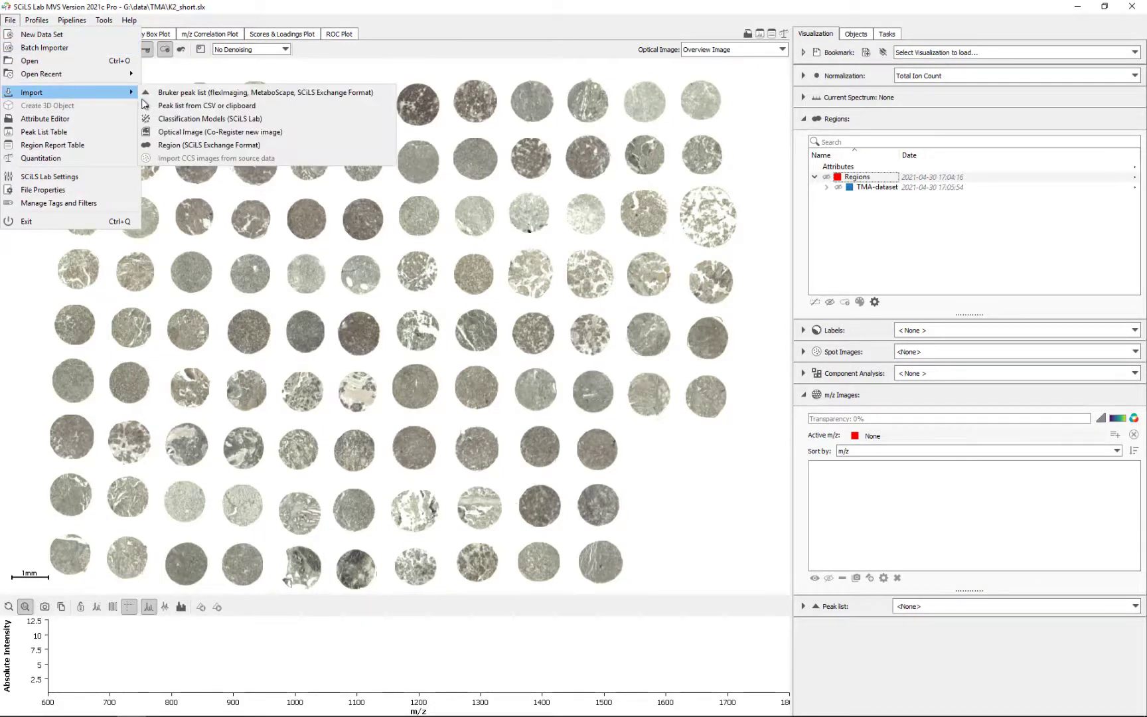
{"action": "left_click", "coordinate": [185, 143]}
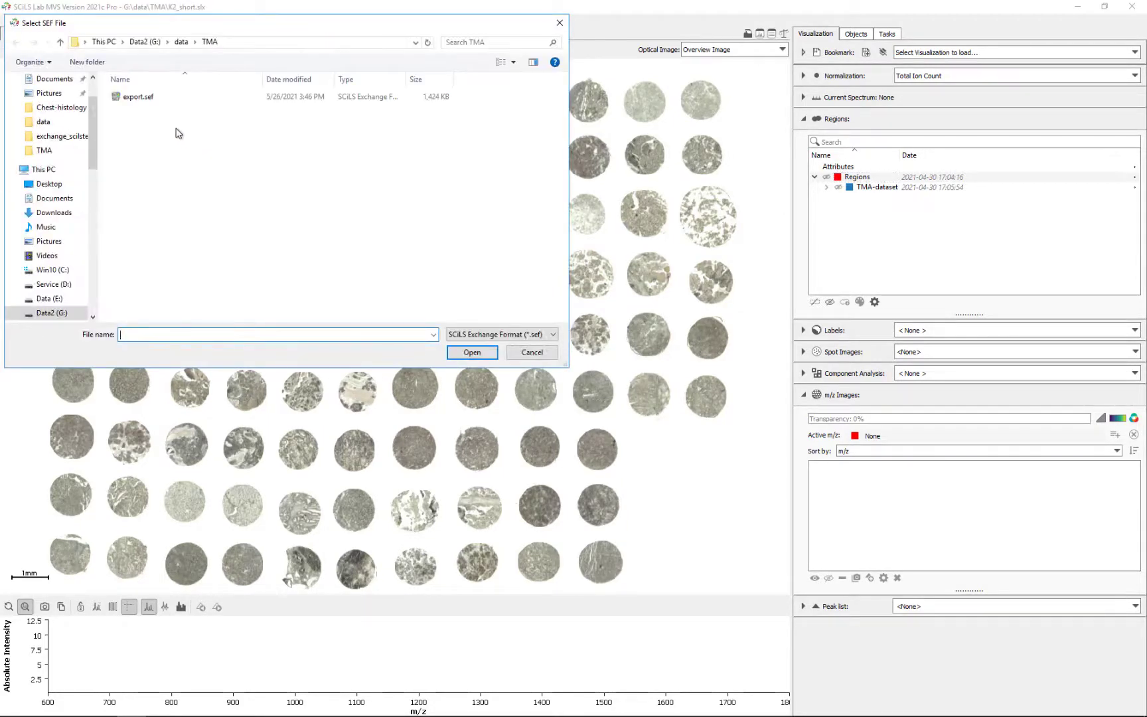
{"action": "left_click", "coordinate": [148, 98]}
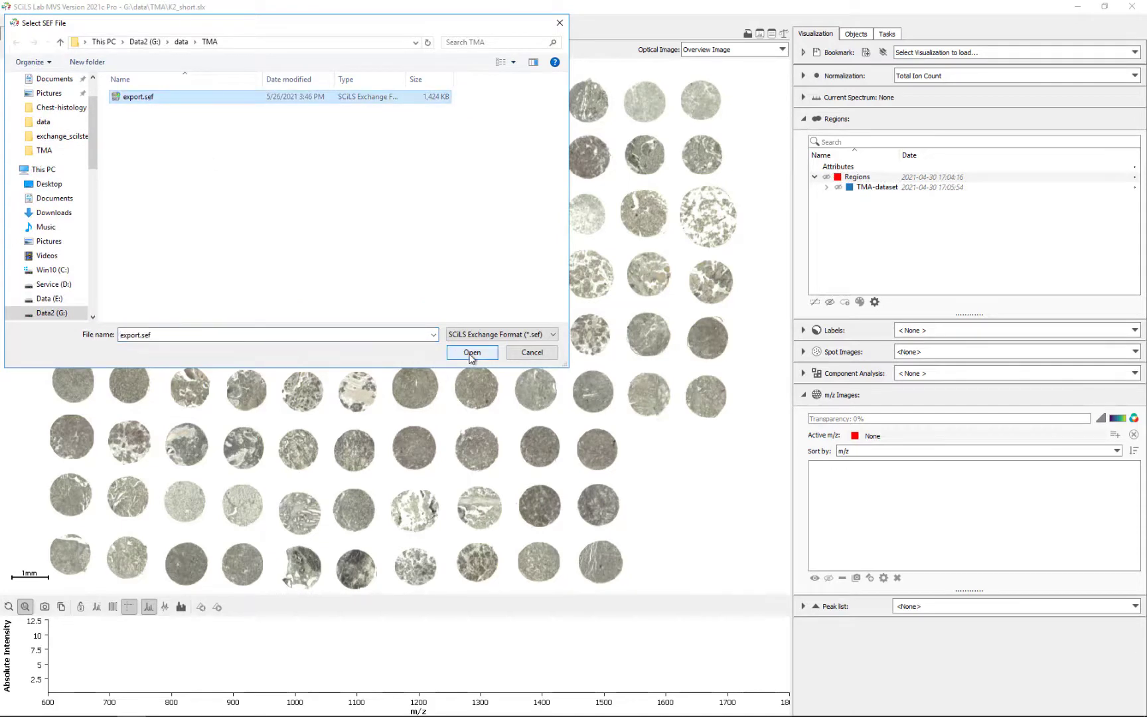
{"action": "left_click", "coordinate": [464, 354]}
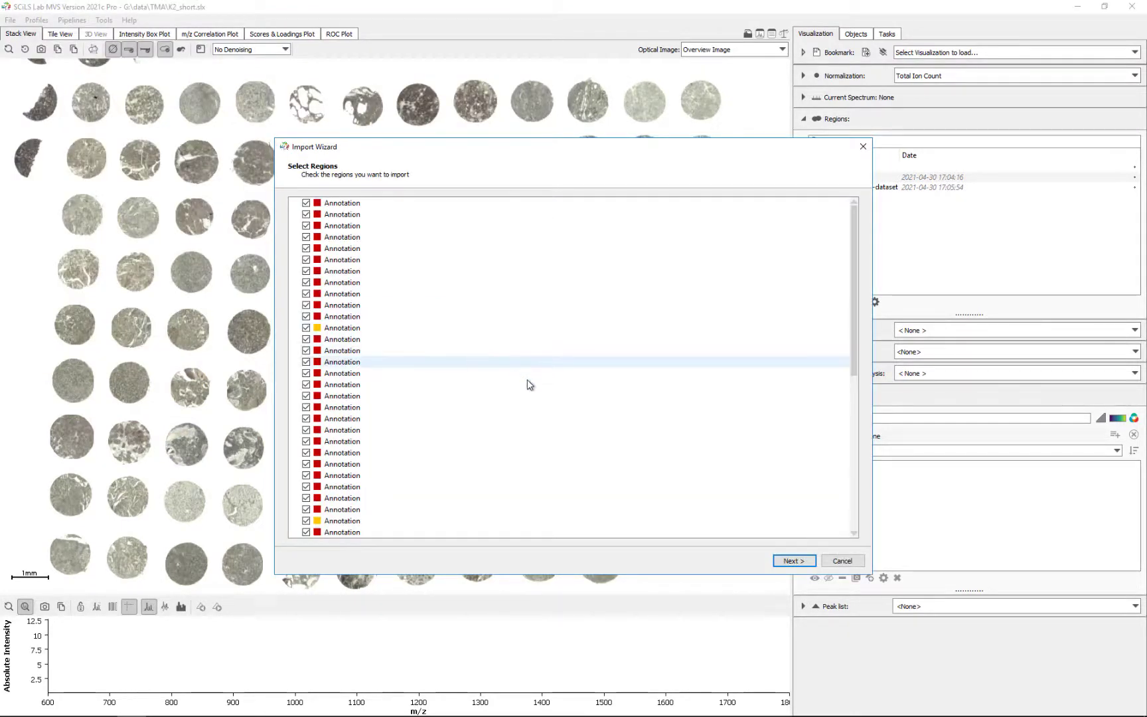
Step: Import all listed regions into a new region 'annotations' under Regions
{"action": "left_click", "coordinate": [794, 561]}
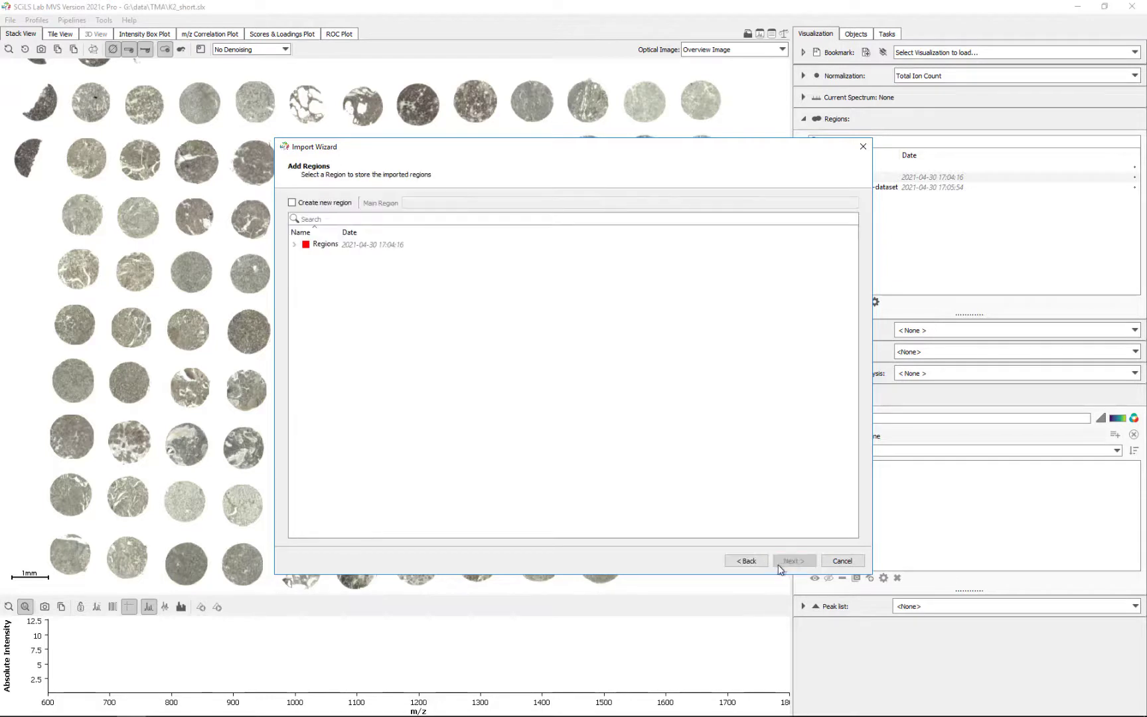
{"action": "left_click", "coordinate": [292, 203]}
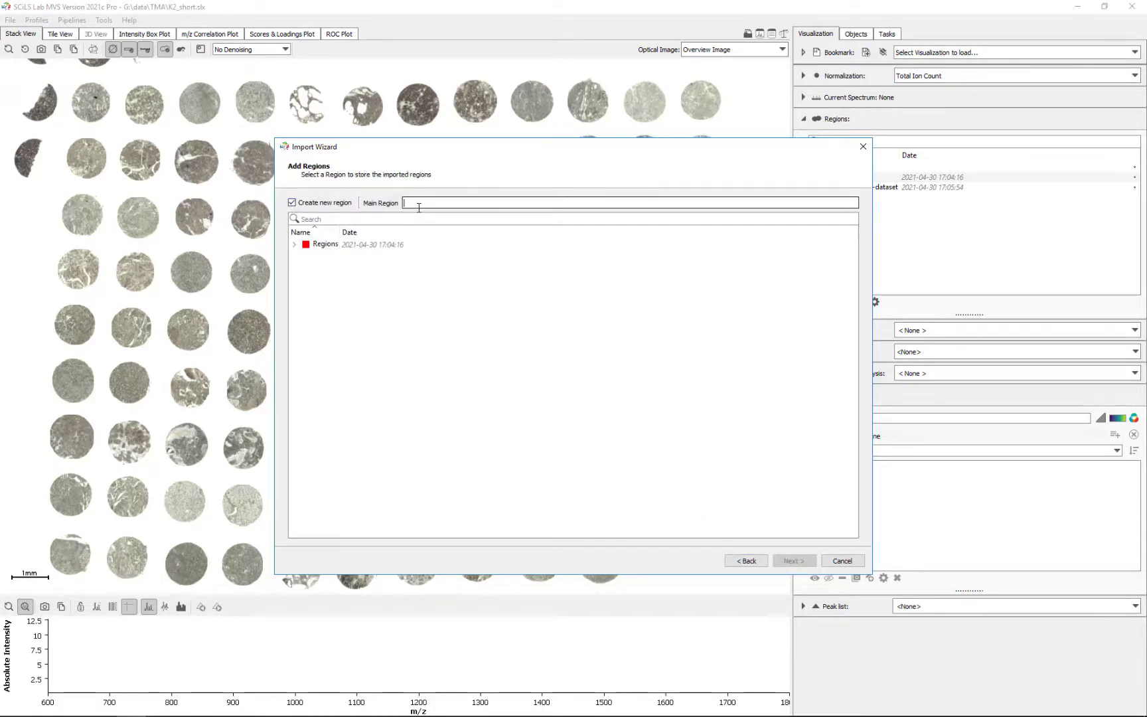
{"action": "type", "text": "annotations"}
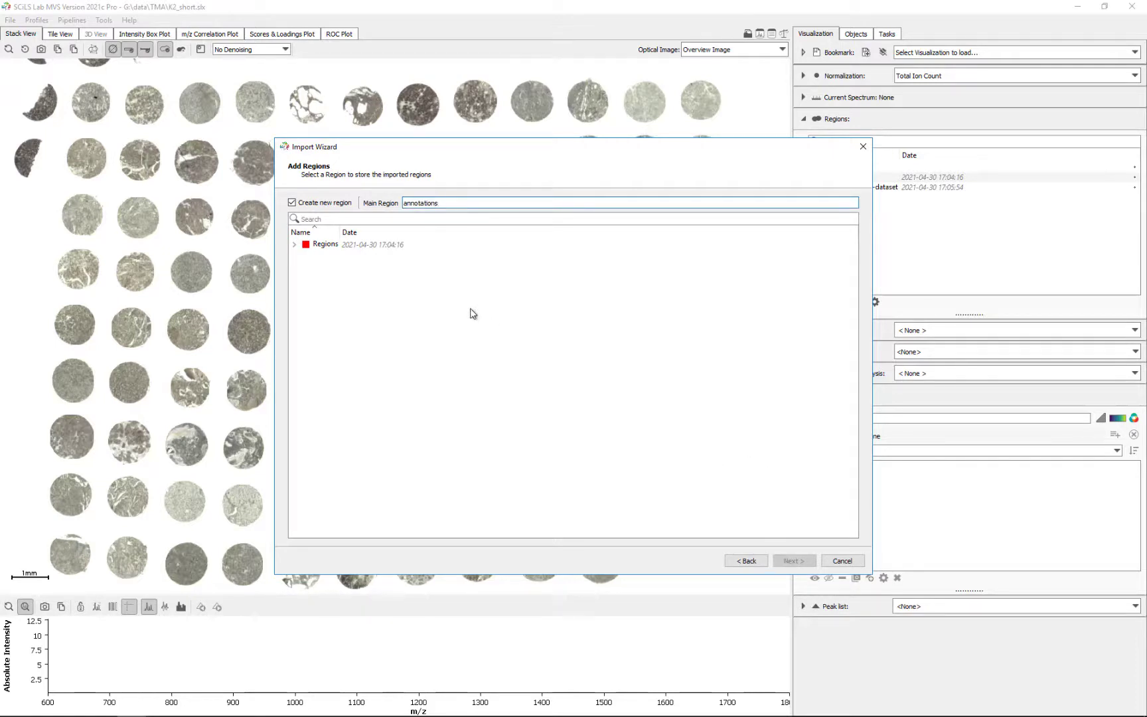
{"action": "left_click", "coordinate": [332, 246]}
{"action": "left_click", "coordinate": [794, 561]}
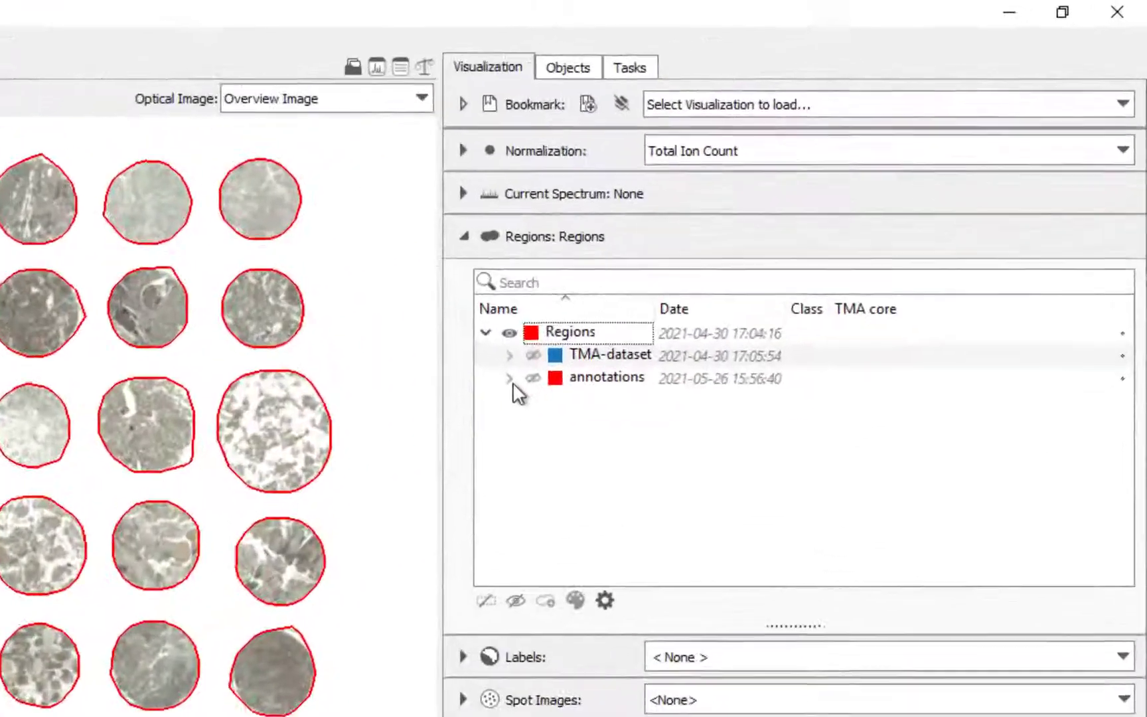
Step: Expand the imported annotations to show their Tumor class and TMA core labels, and display E-7
{"action": "left_click", "coordinate": [827, 190]}
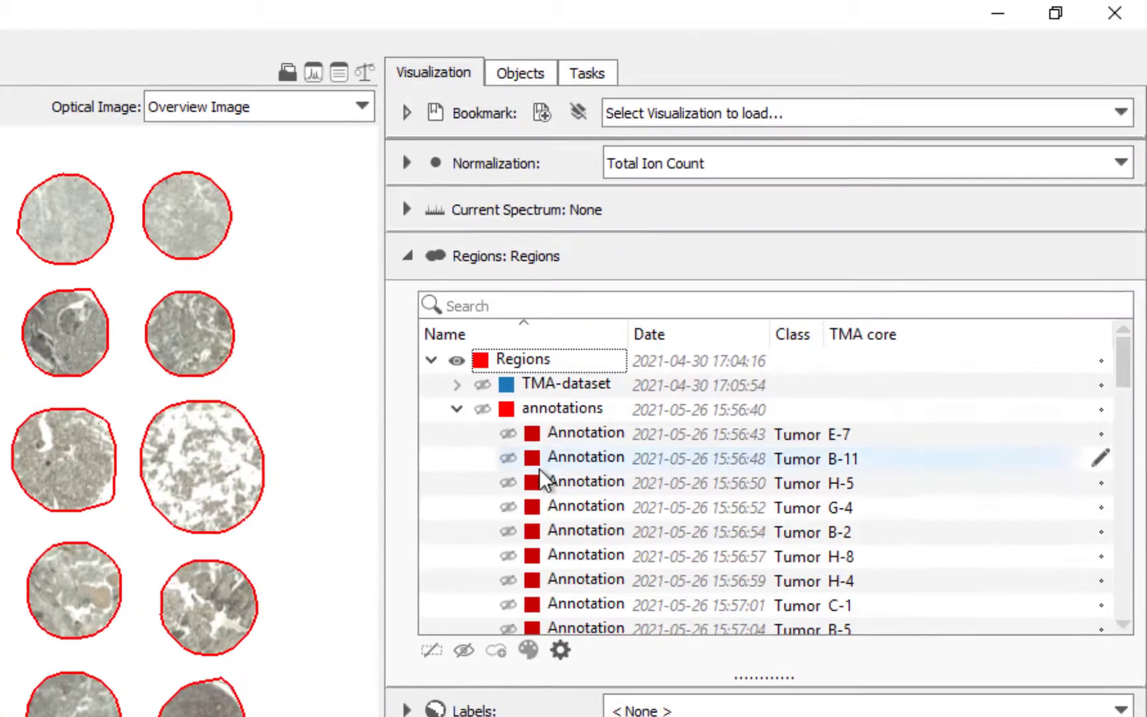
{"action": "left_click", "coordinate": [505, 432]}
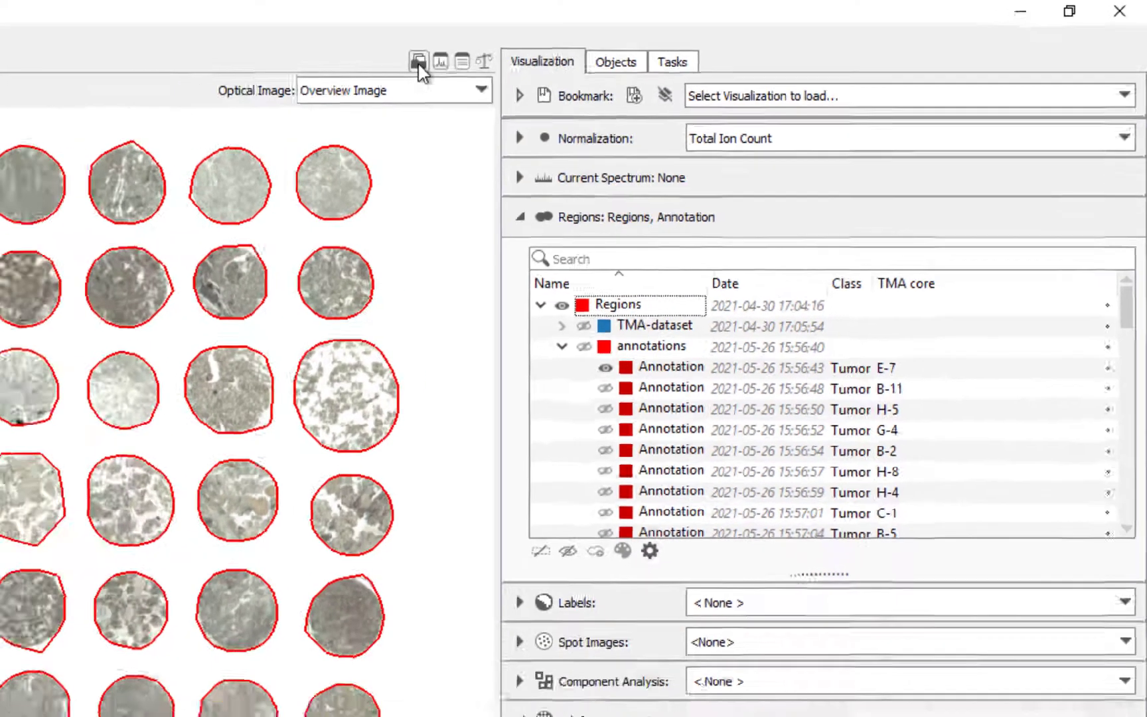
Step: Open the Attribute Editor listing each annotation's class and TMA core, e.g. A-10 as Other
{"action": "left_click", "coordinate": [288, 72]}
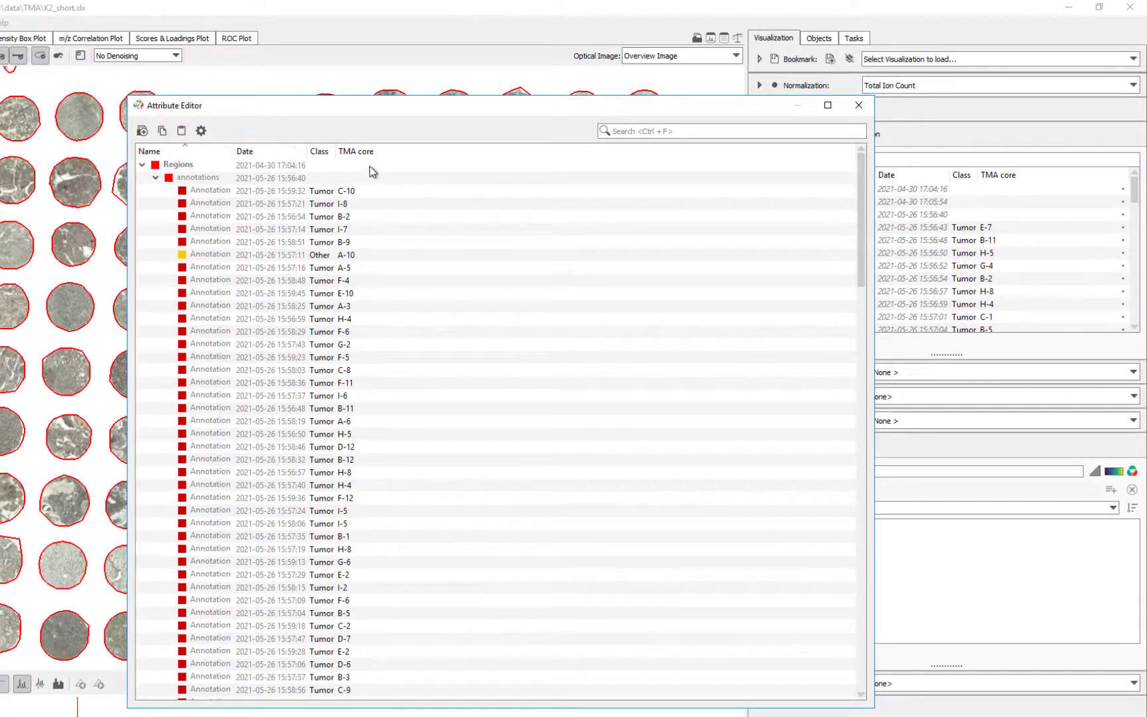